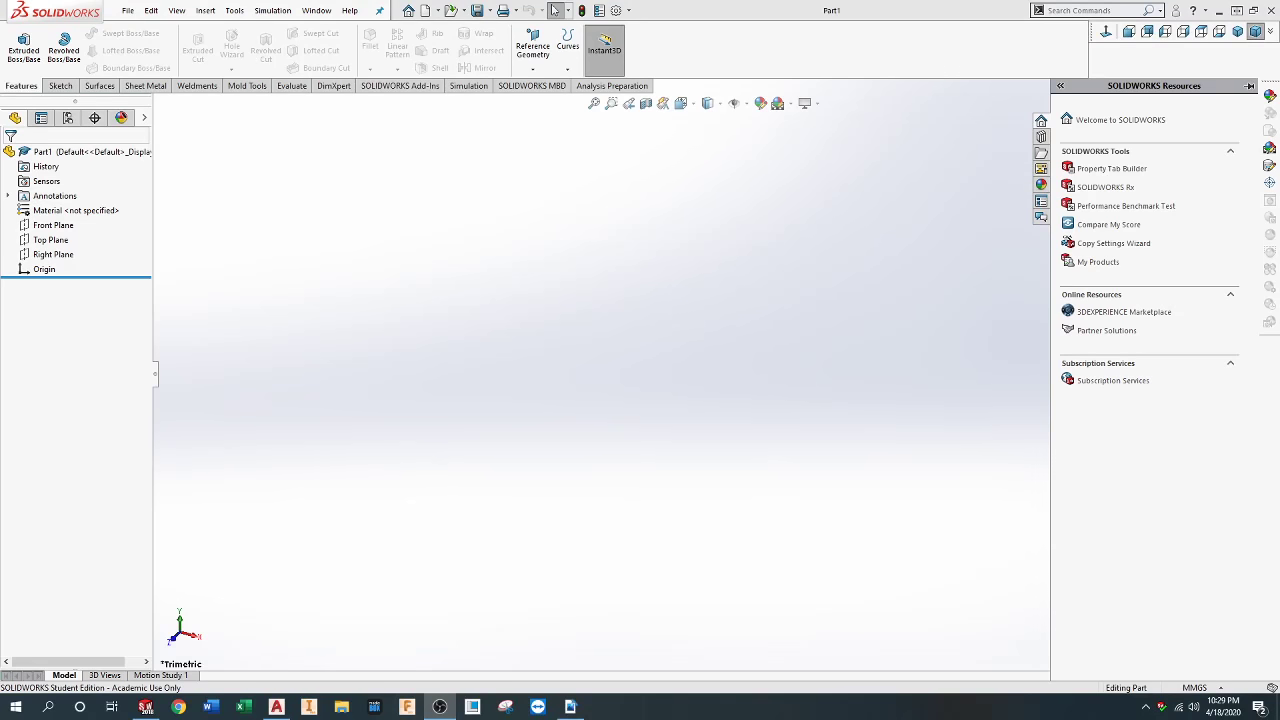
Begin an Extruded Boss sketch on the Front Plane with two circles centred on the origin
left_click(24, 48)
left_click(494, 212)
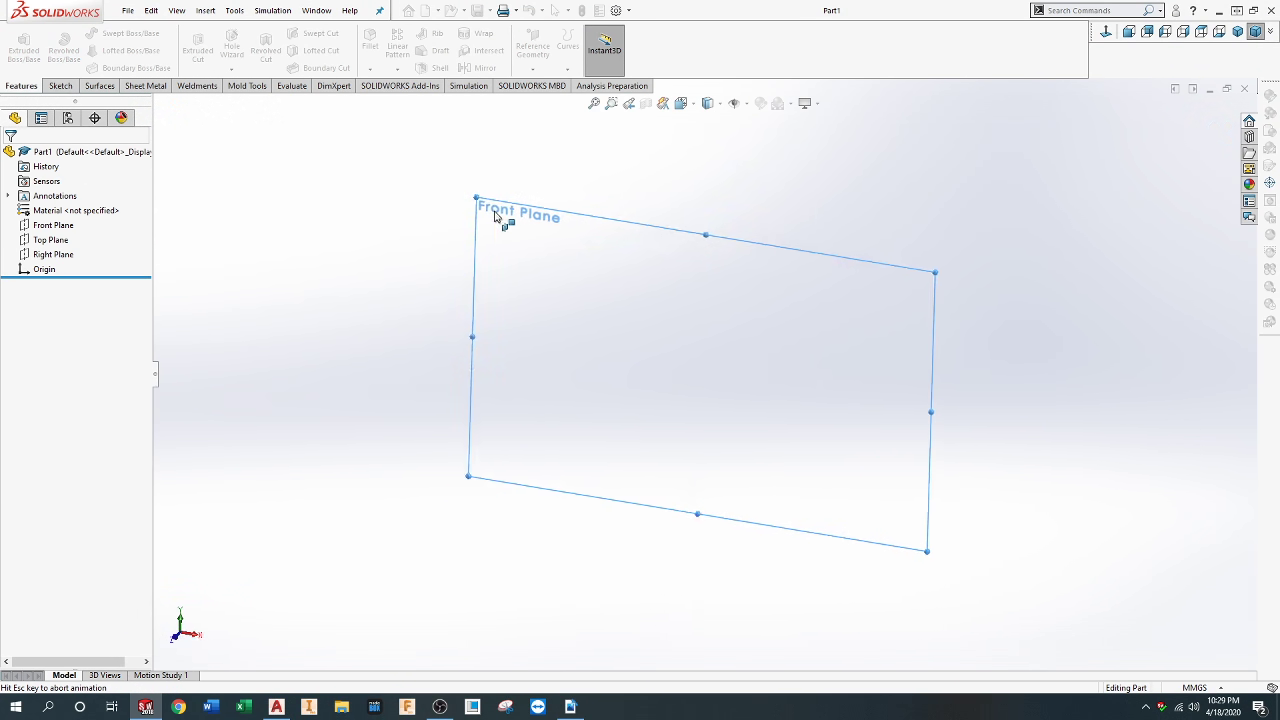
left_click(114, 34)
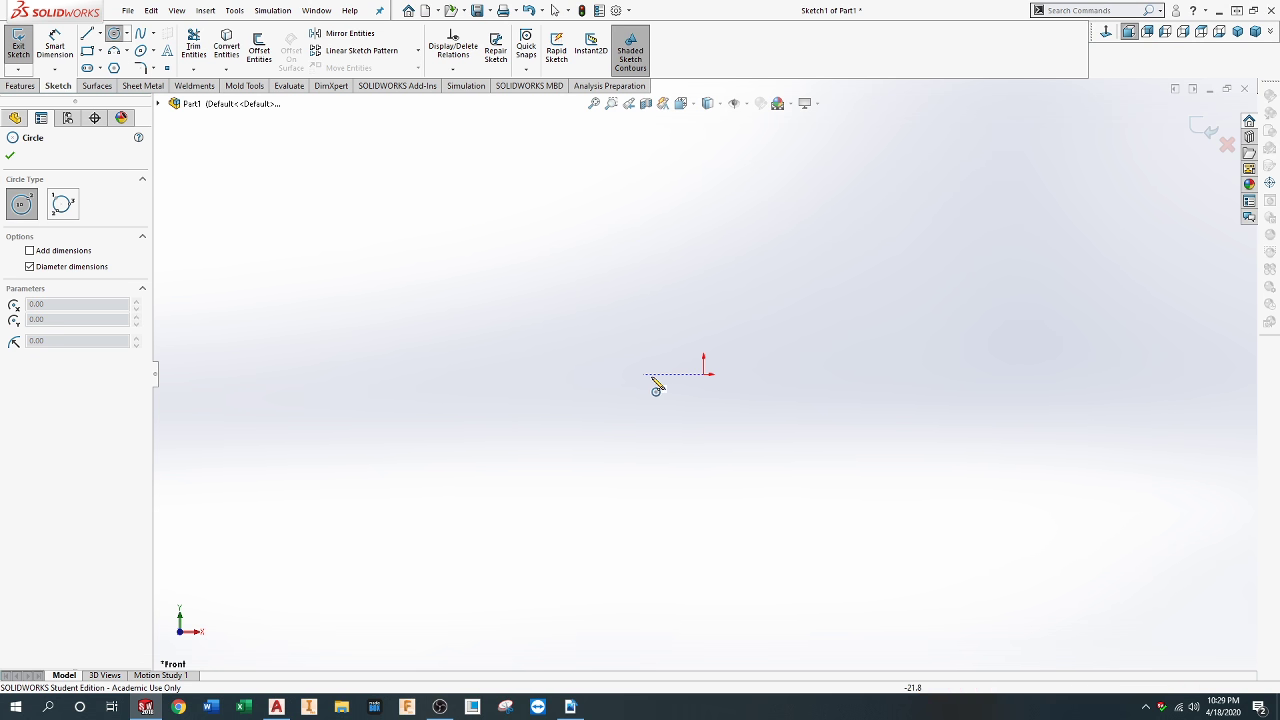
left_click(705, 374)
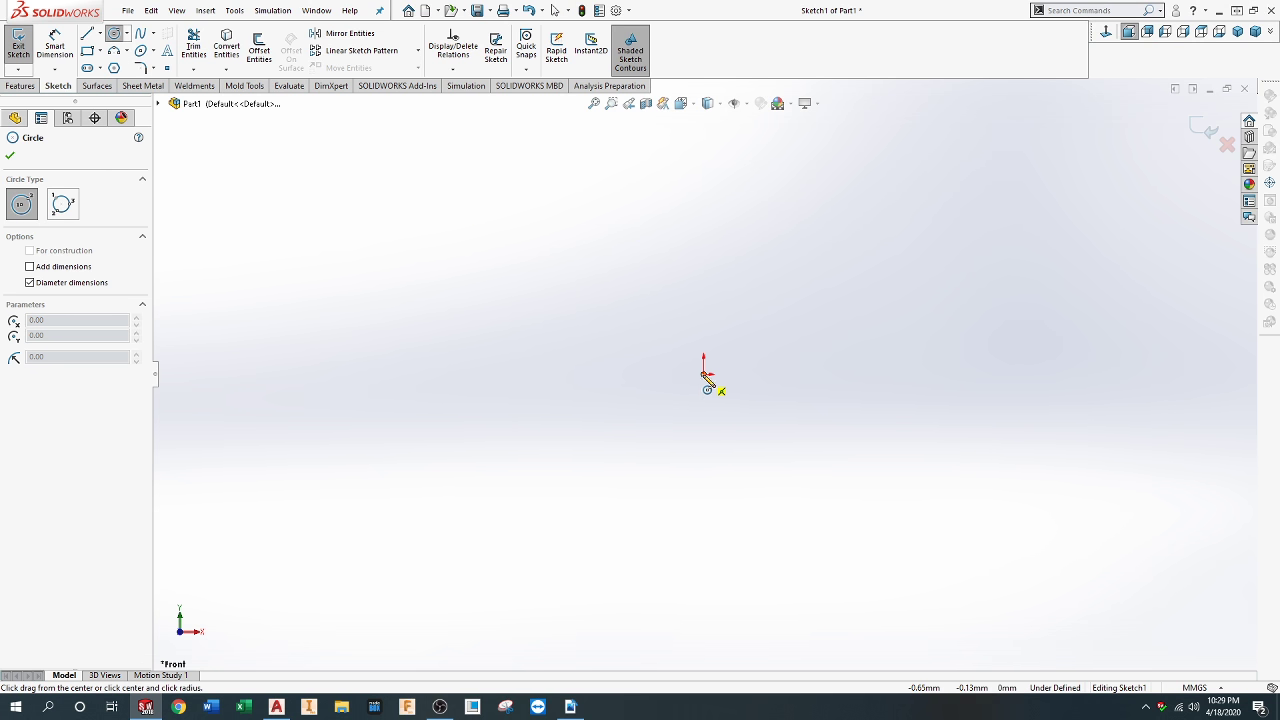
left_click(760, 466)
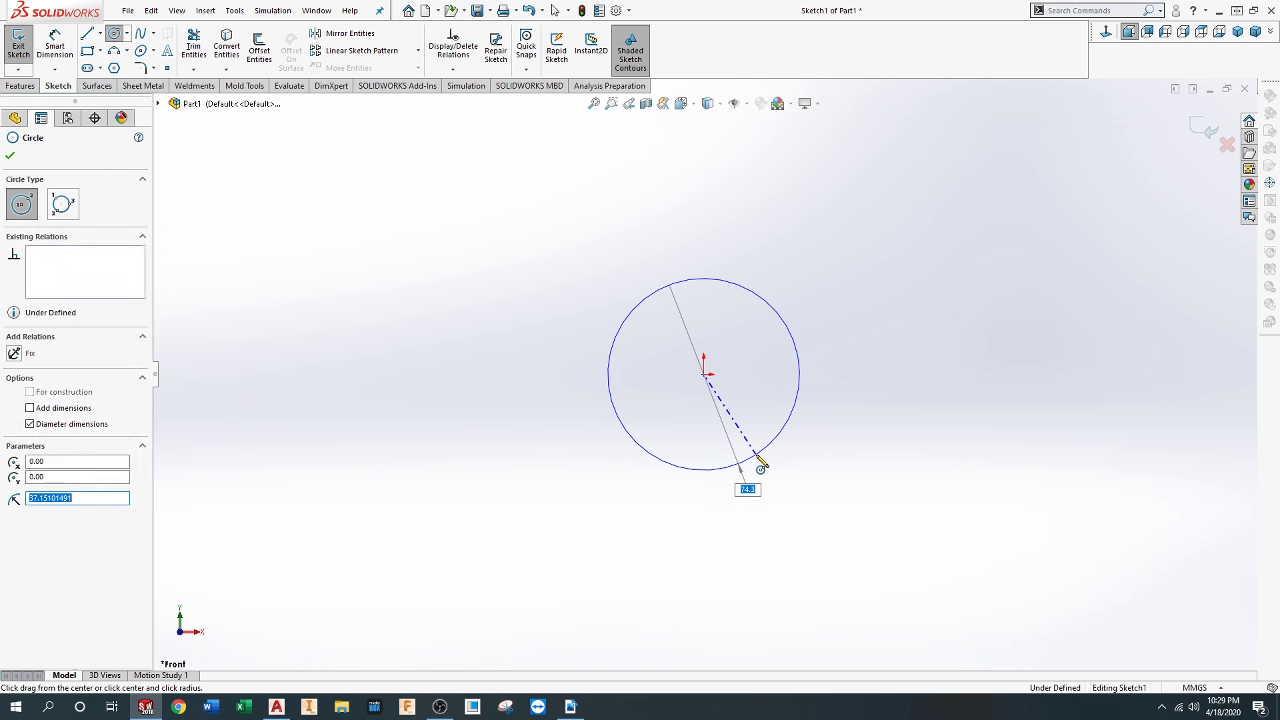
left_click(704, 375)
left_click(718, 421)
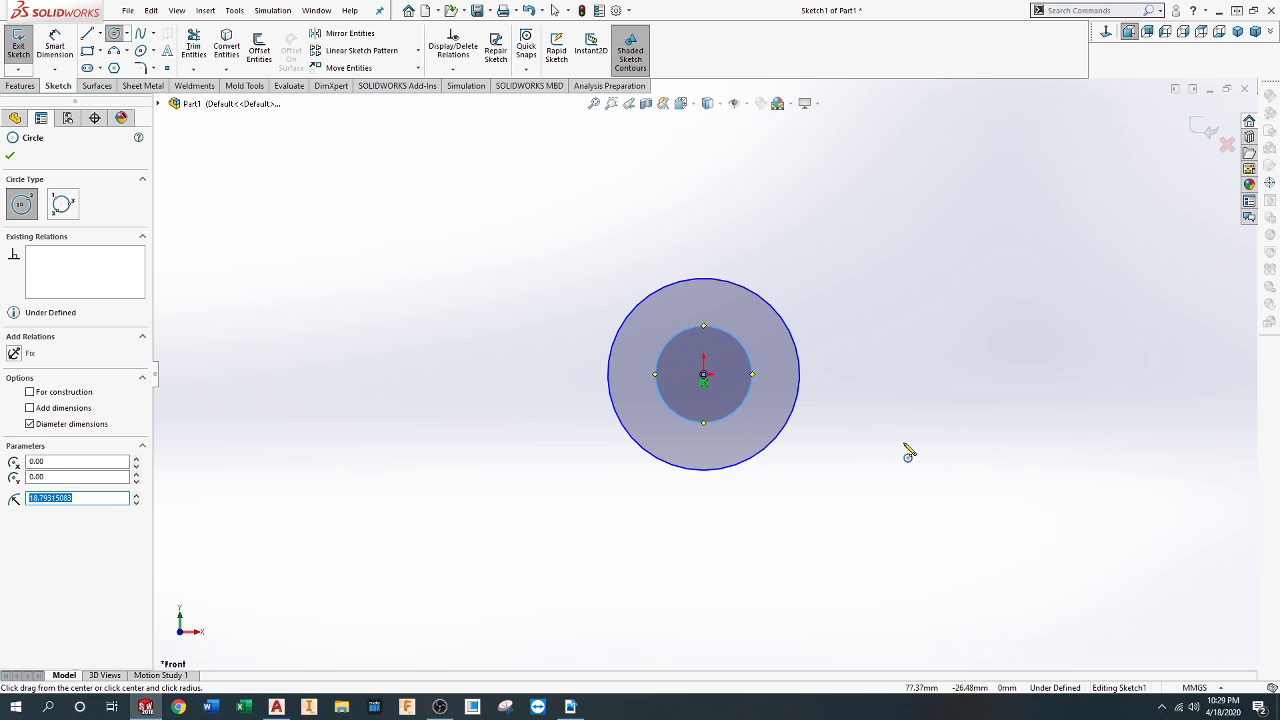
right_click_drag(906, 449, 912, 366)
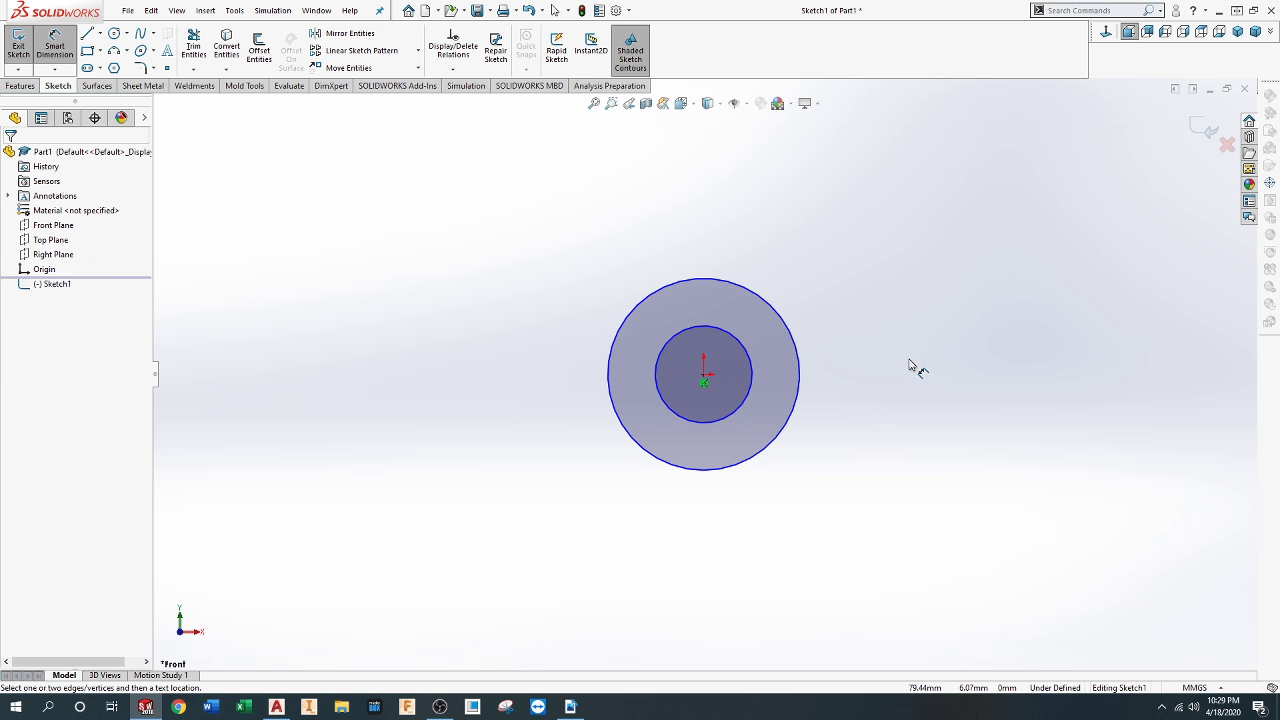
Dimension the circle diameters: 100 mm for the outer, 60 mm for the inner
left_click(792, 320)
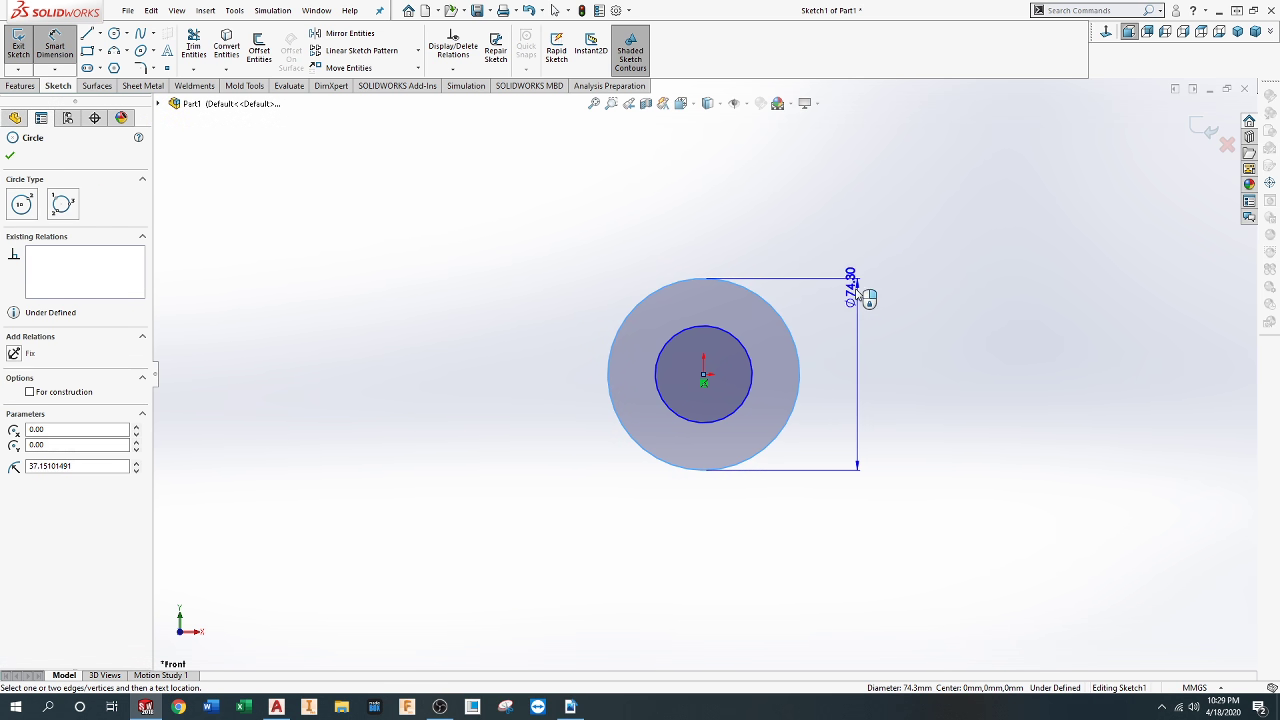
left_click(836, 275)
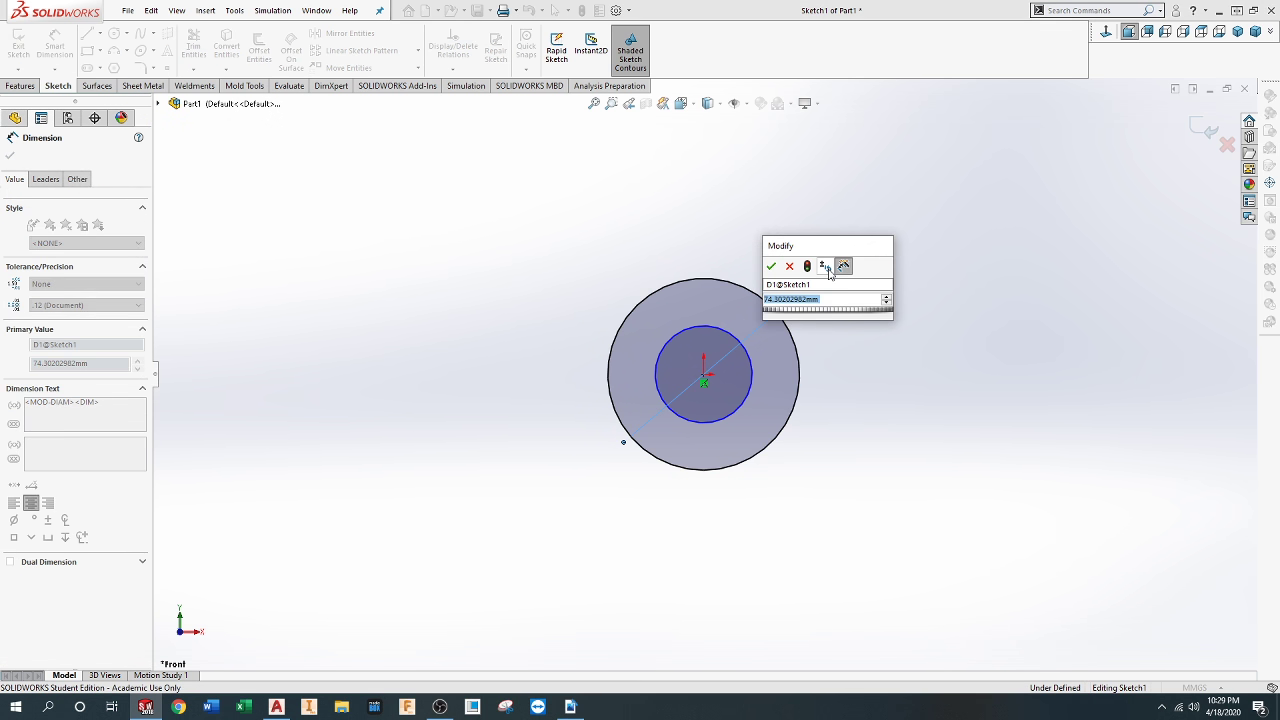
type("100")
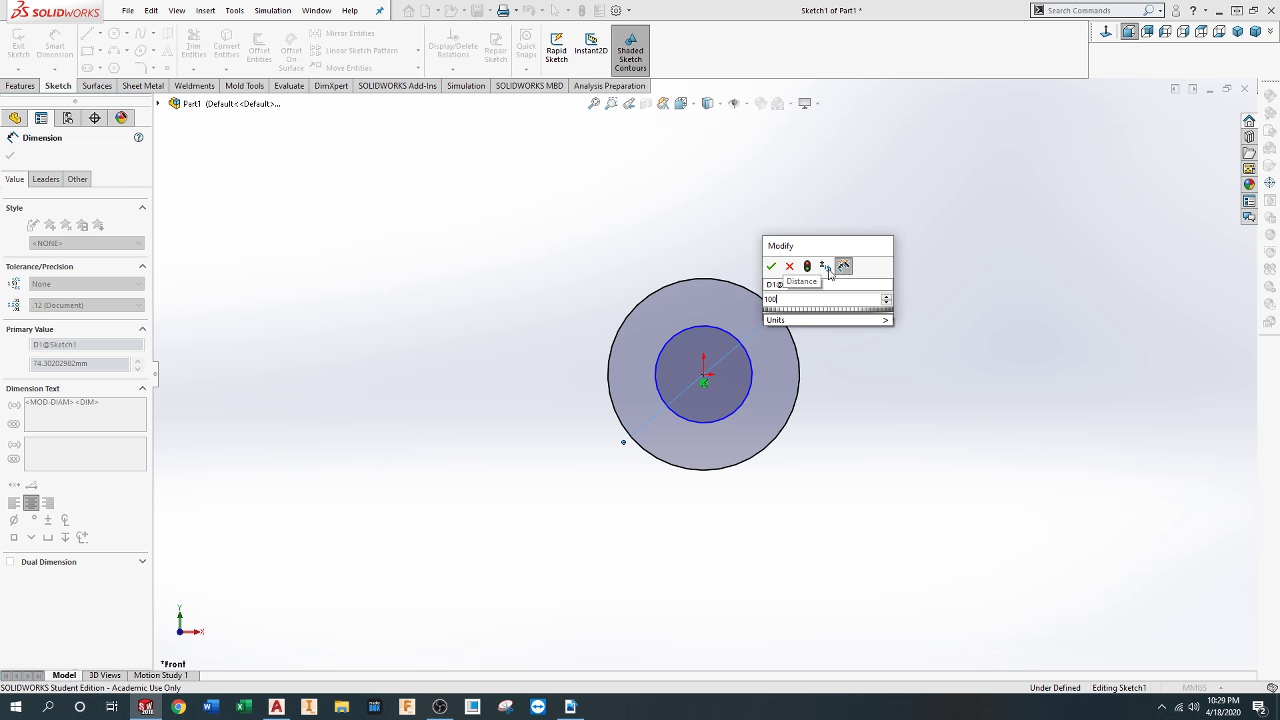
key("Return")
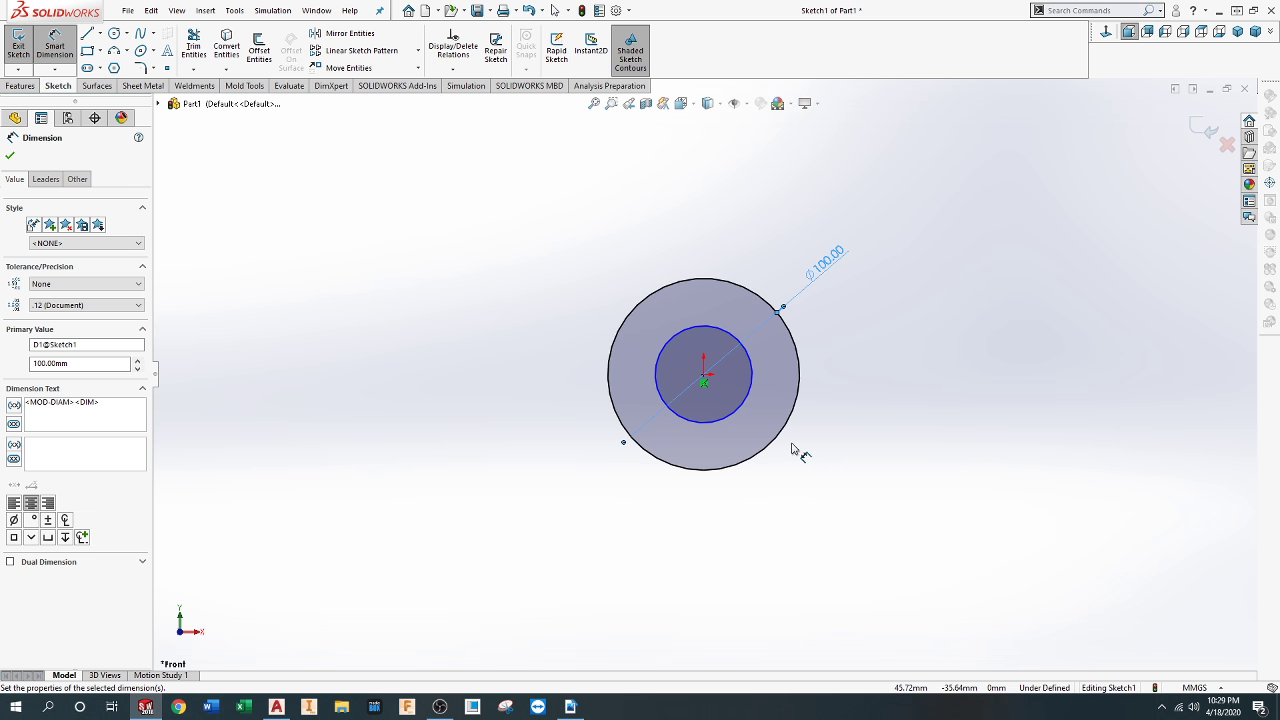
left_click(752, 383)
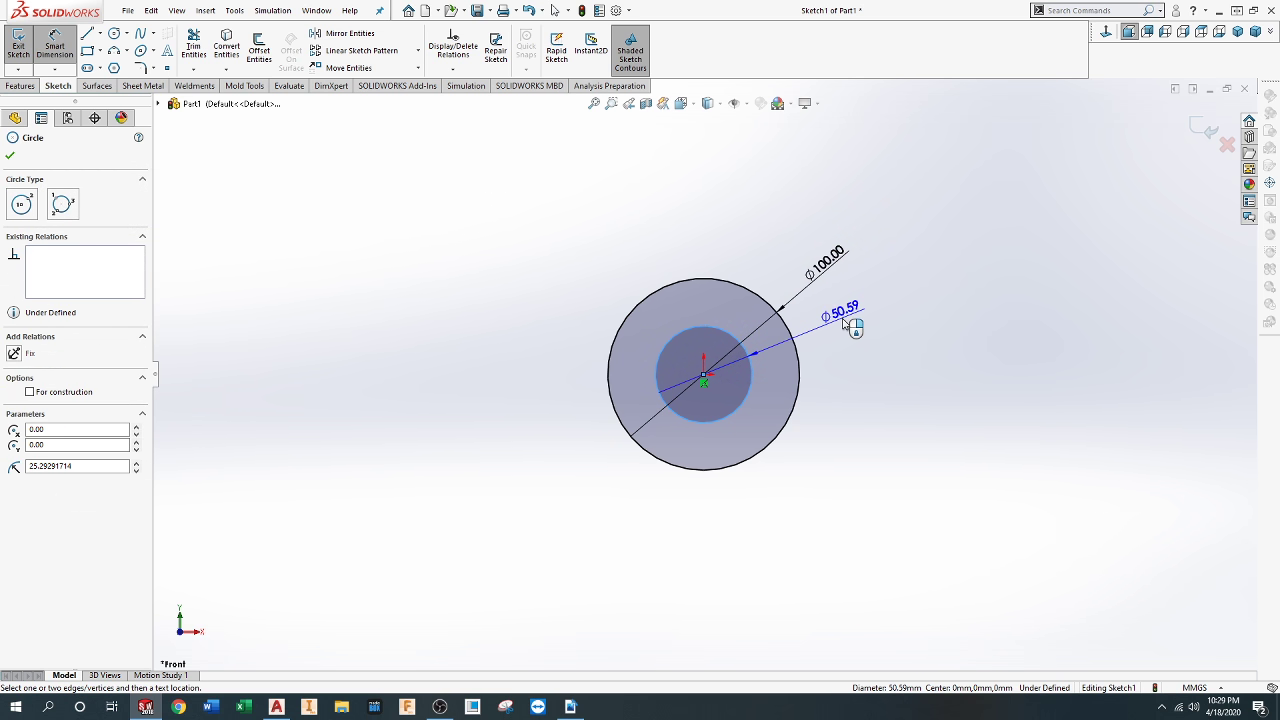
left_click(849, 322)
type("60")
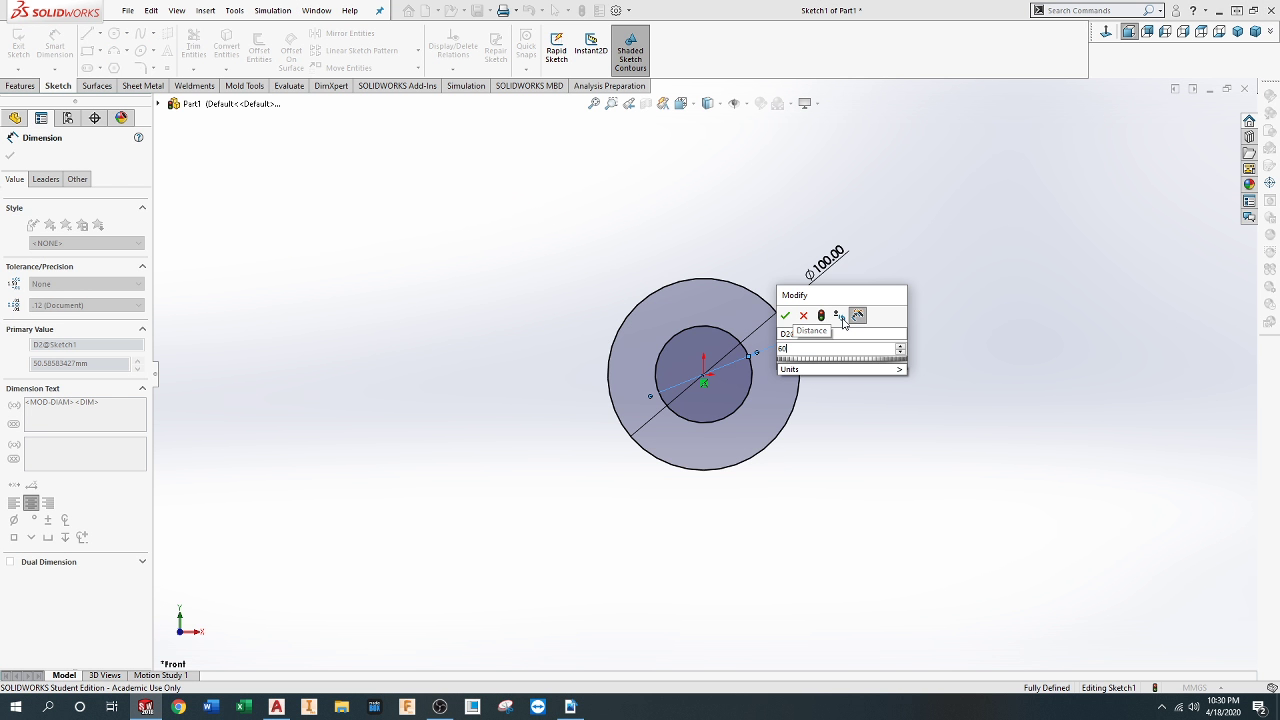
key("Return")
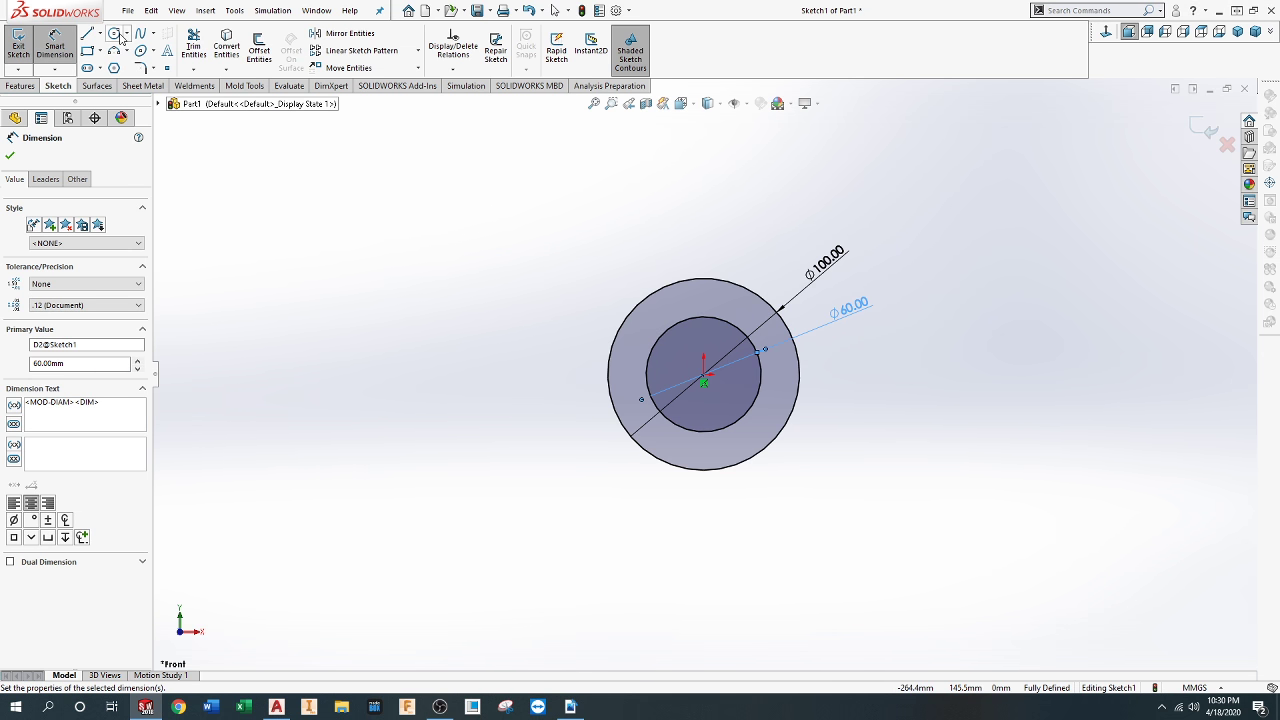
left_click(116, 34)
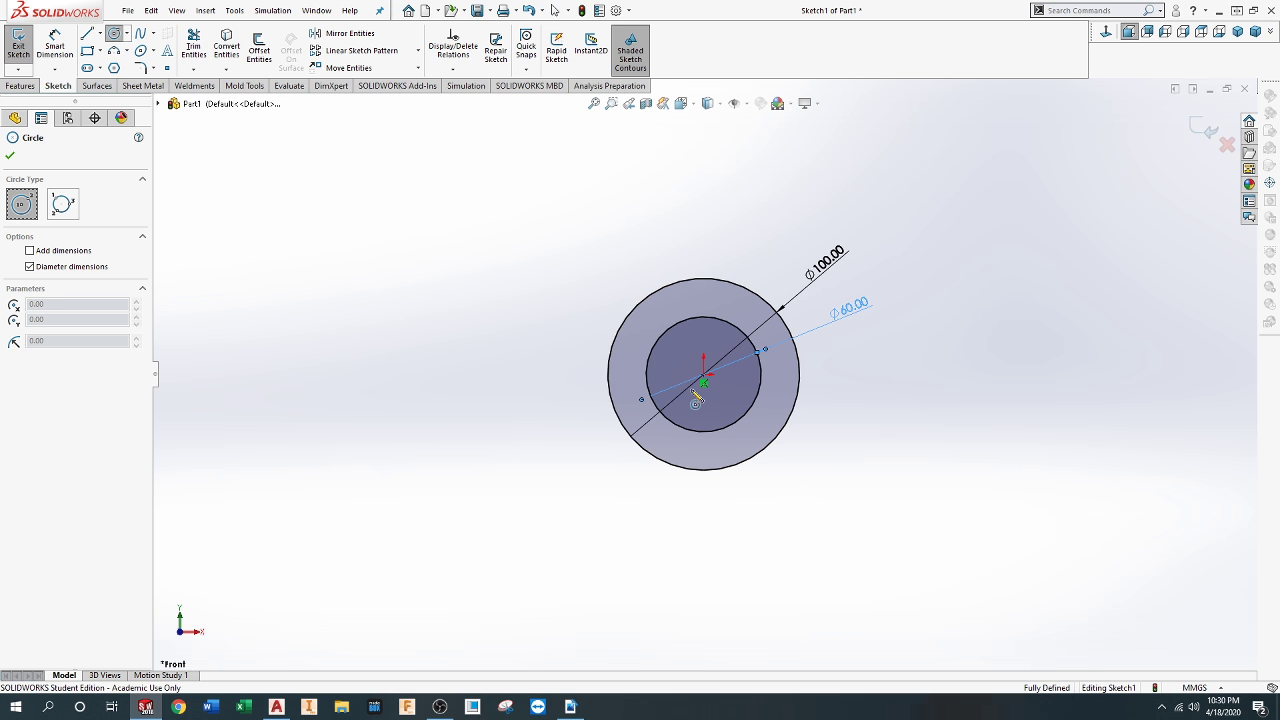
Delete the inner 60 mm circle and its dimension, keeping only the 100 mm circle
left_click(704, 376)
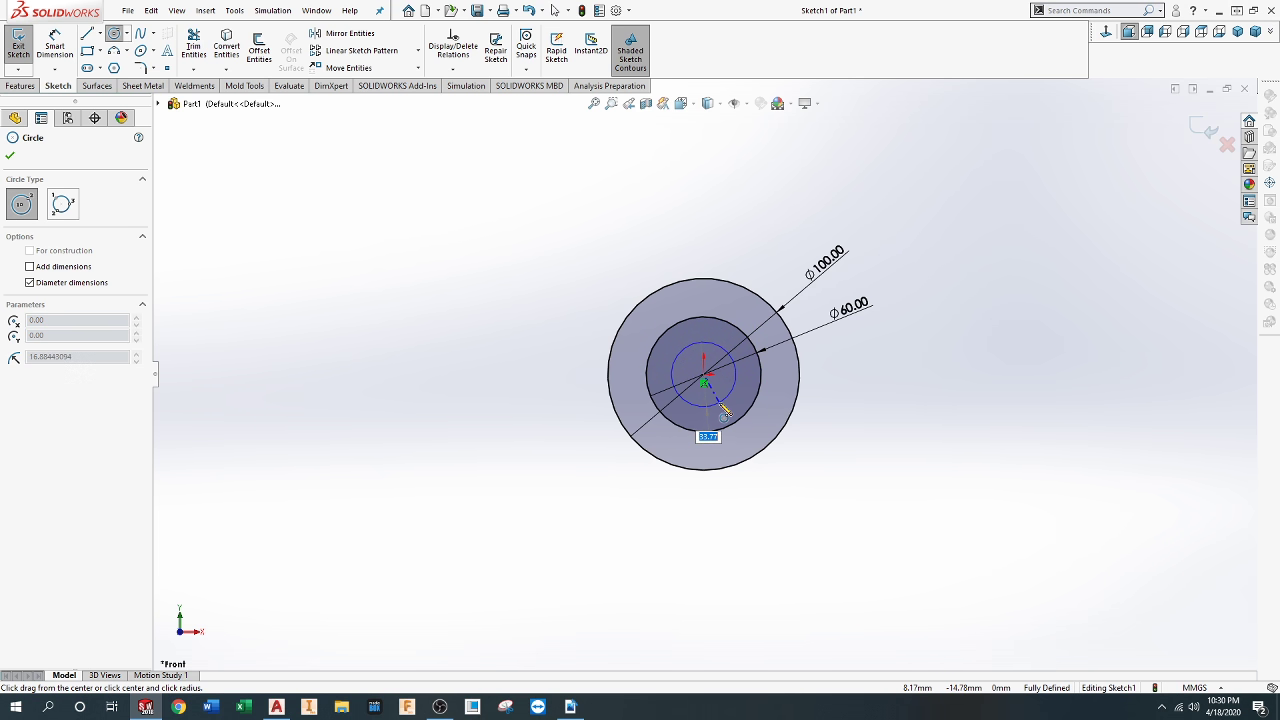
key("Escape")
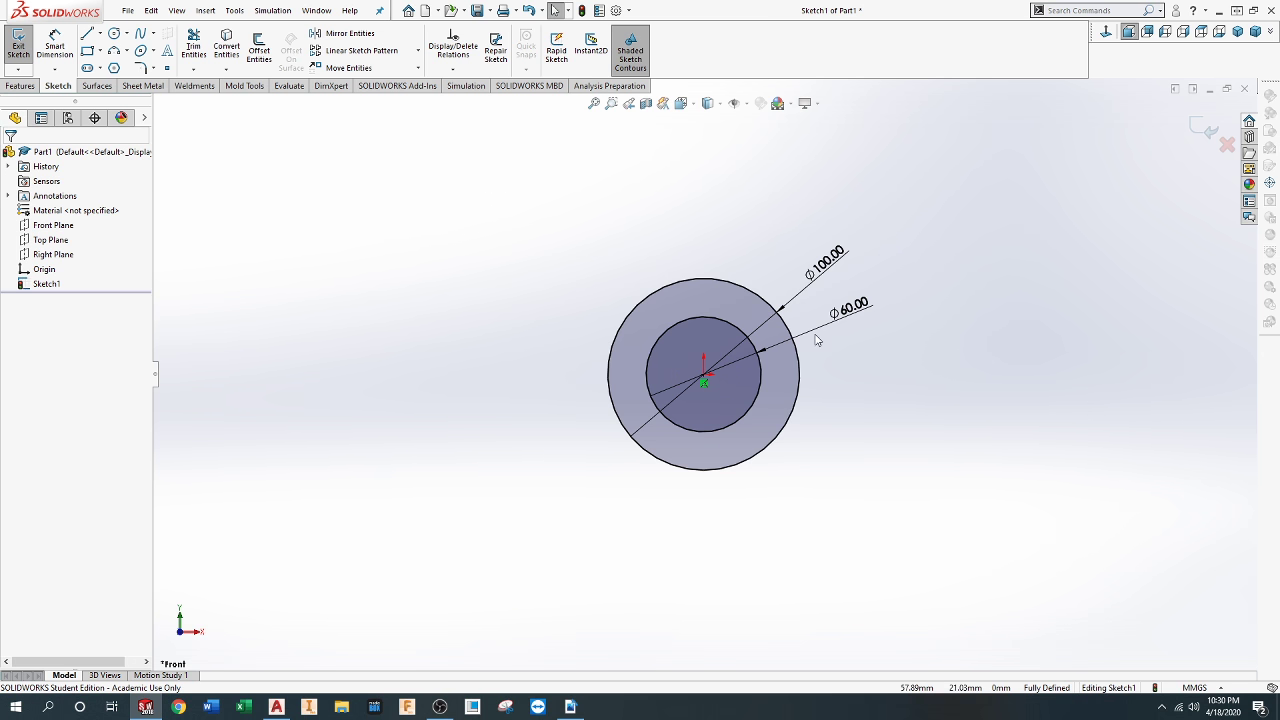
left_click(761, 365)
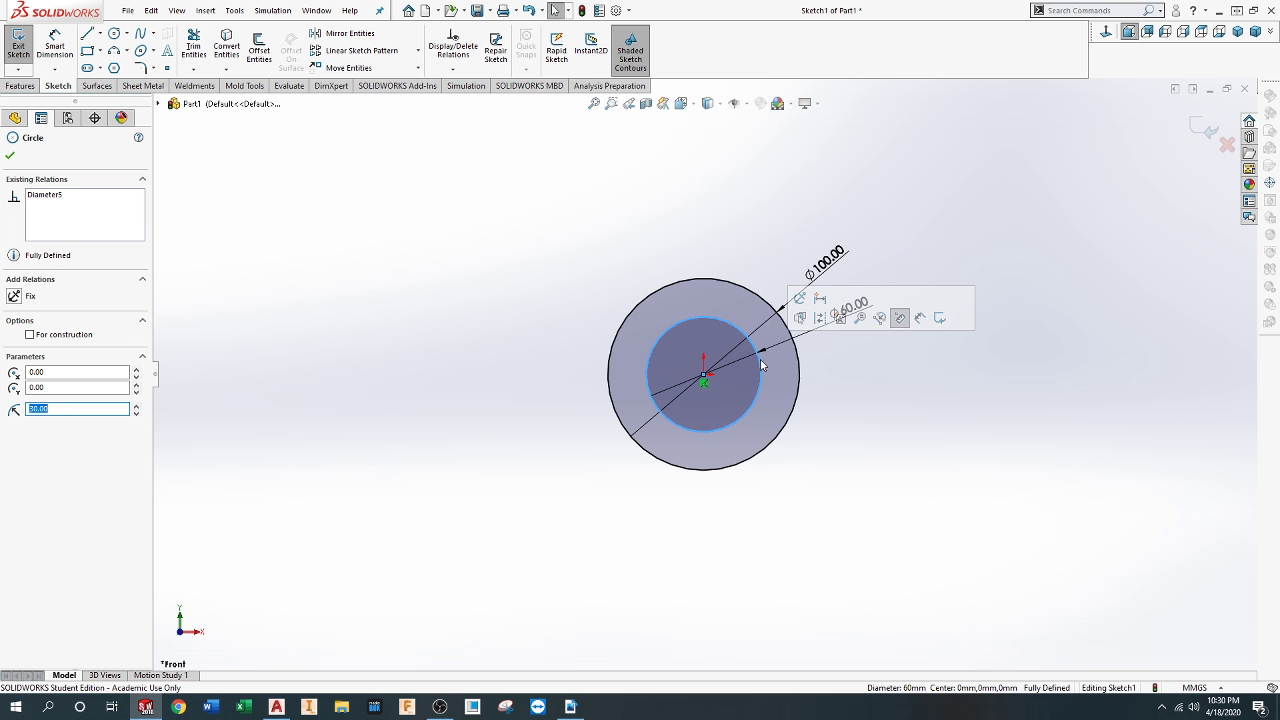
key("Delete")
left_click(570, 354)
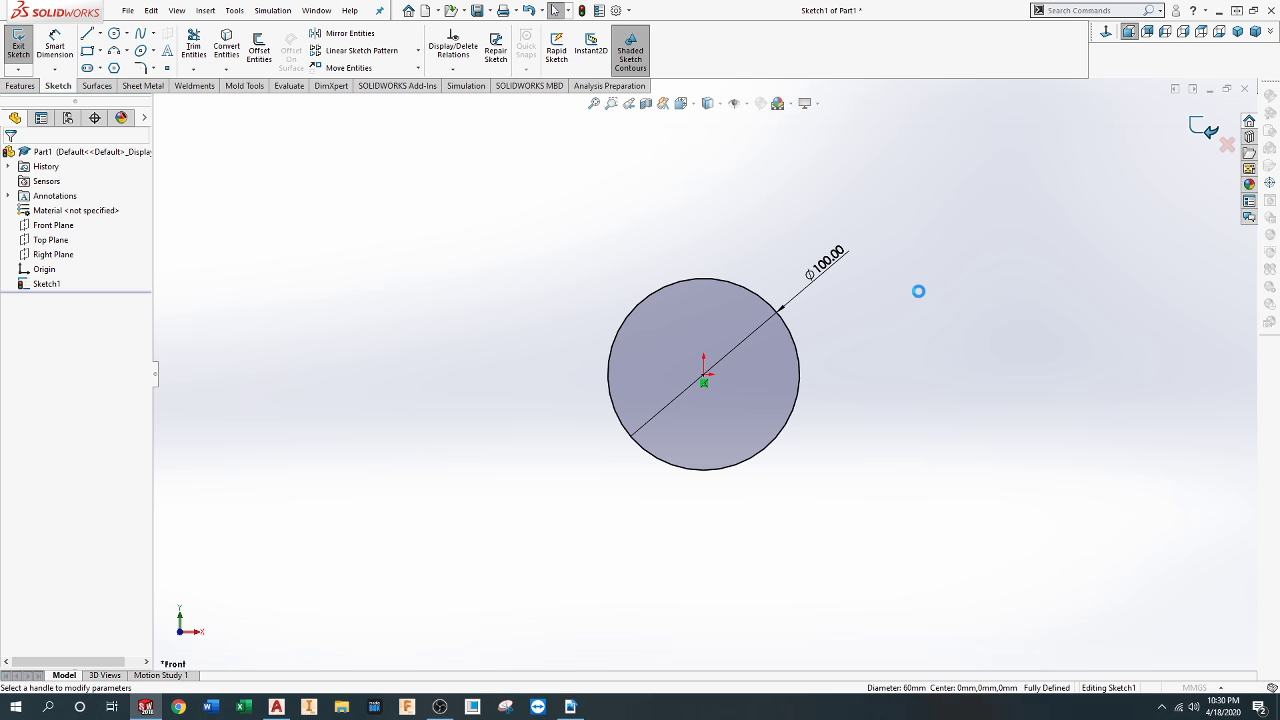
key("e")
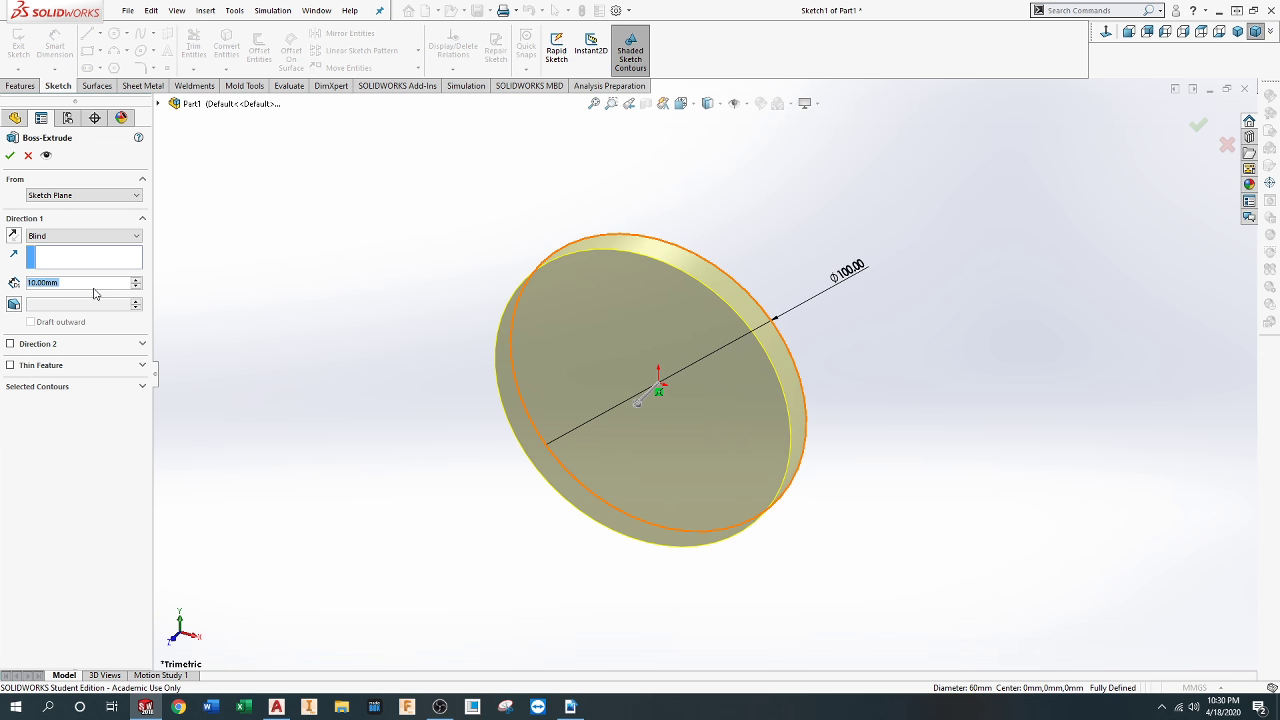
Extrude the 100 mm circle 140 mm Blind to create Boss-Extrude1
type("140")
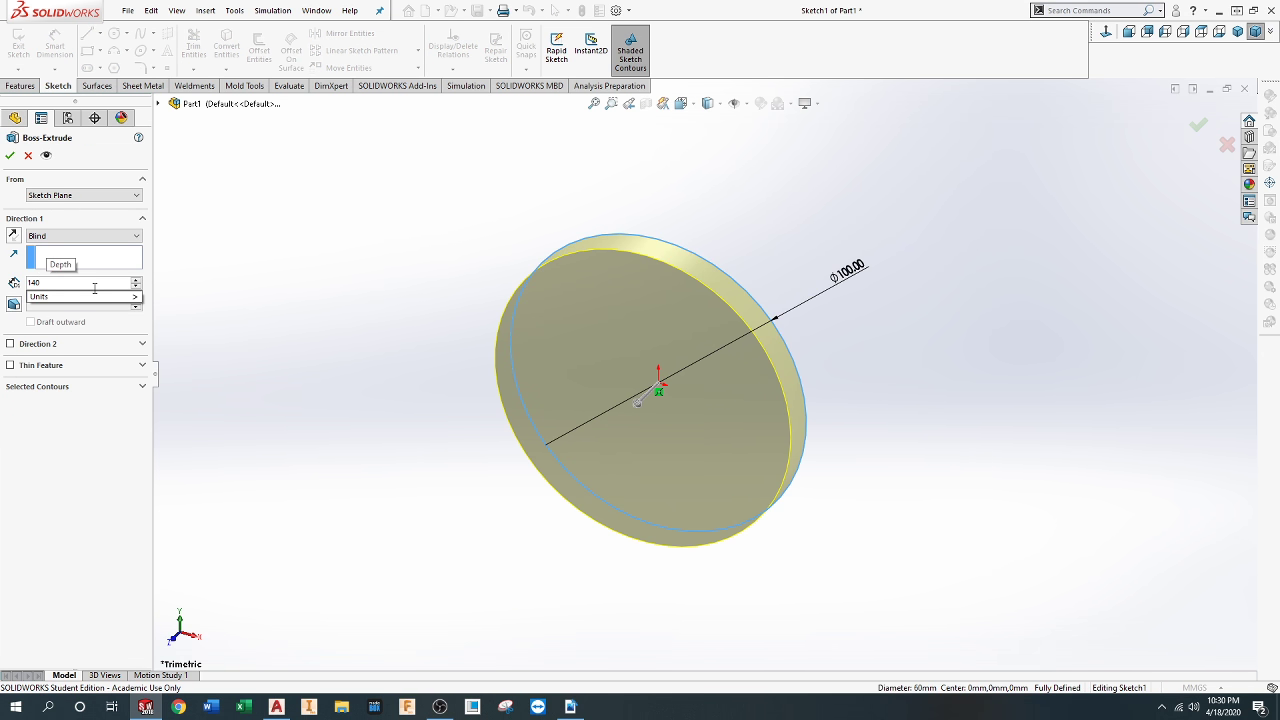
key("Return")
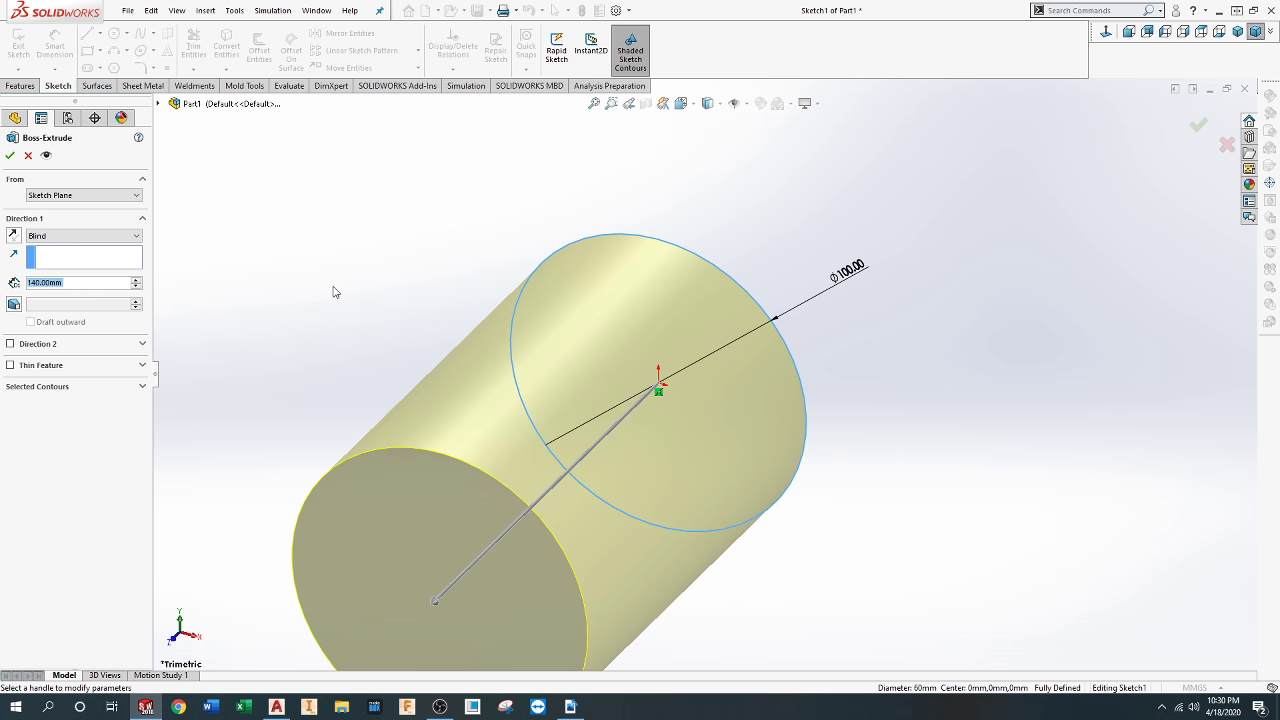
key("z")
key("shift+z")
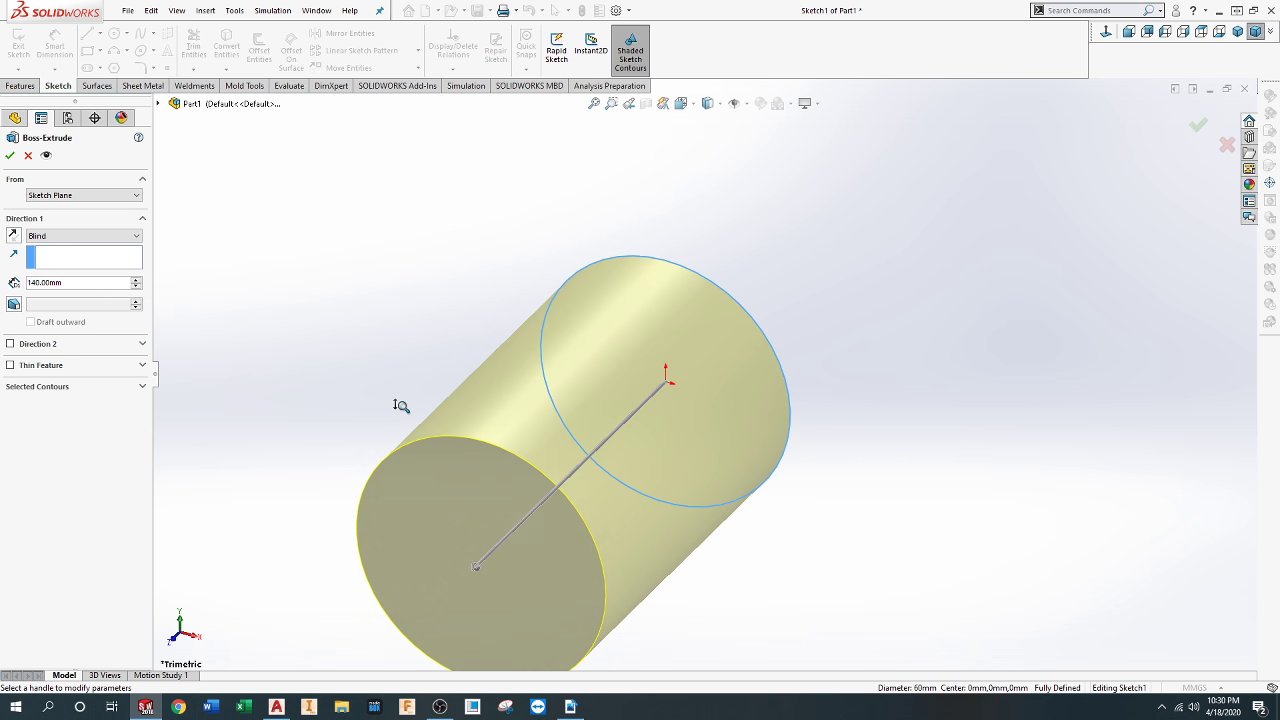
key("z")
middle_click_drag(420, 443, 432, 373, "ctrl")
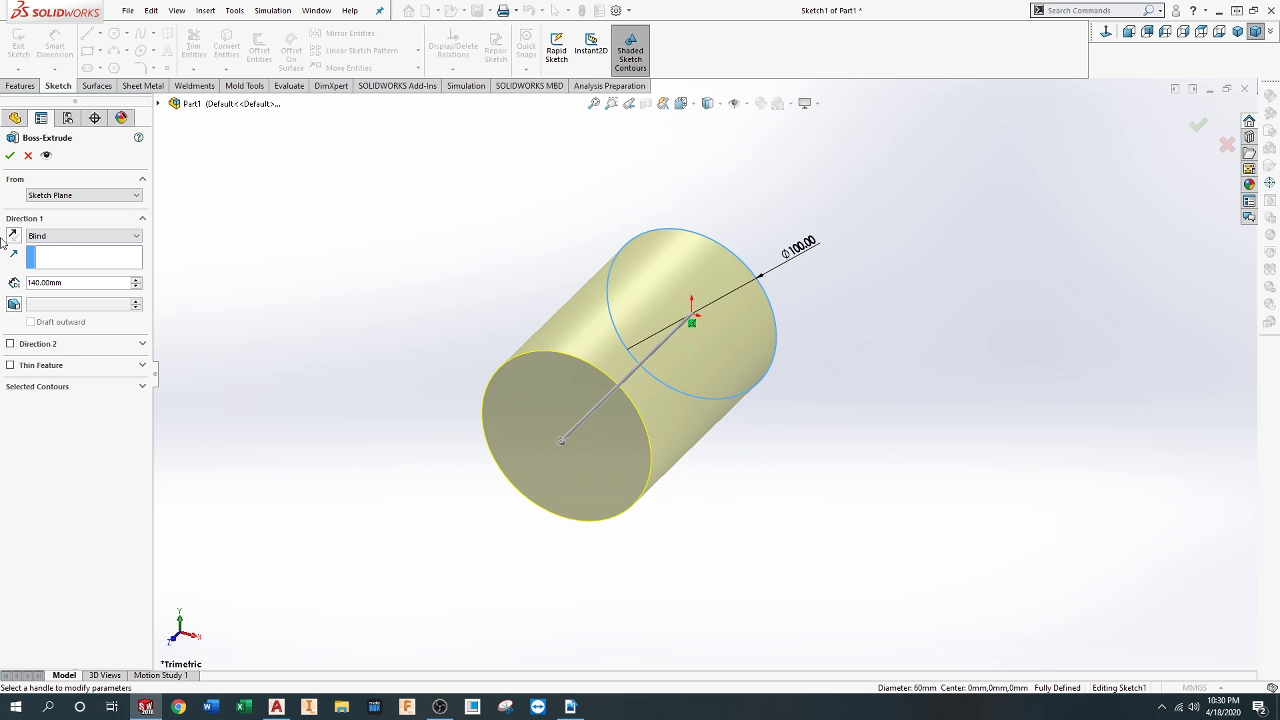
left_click(11, 155)
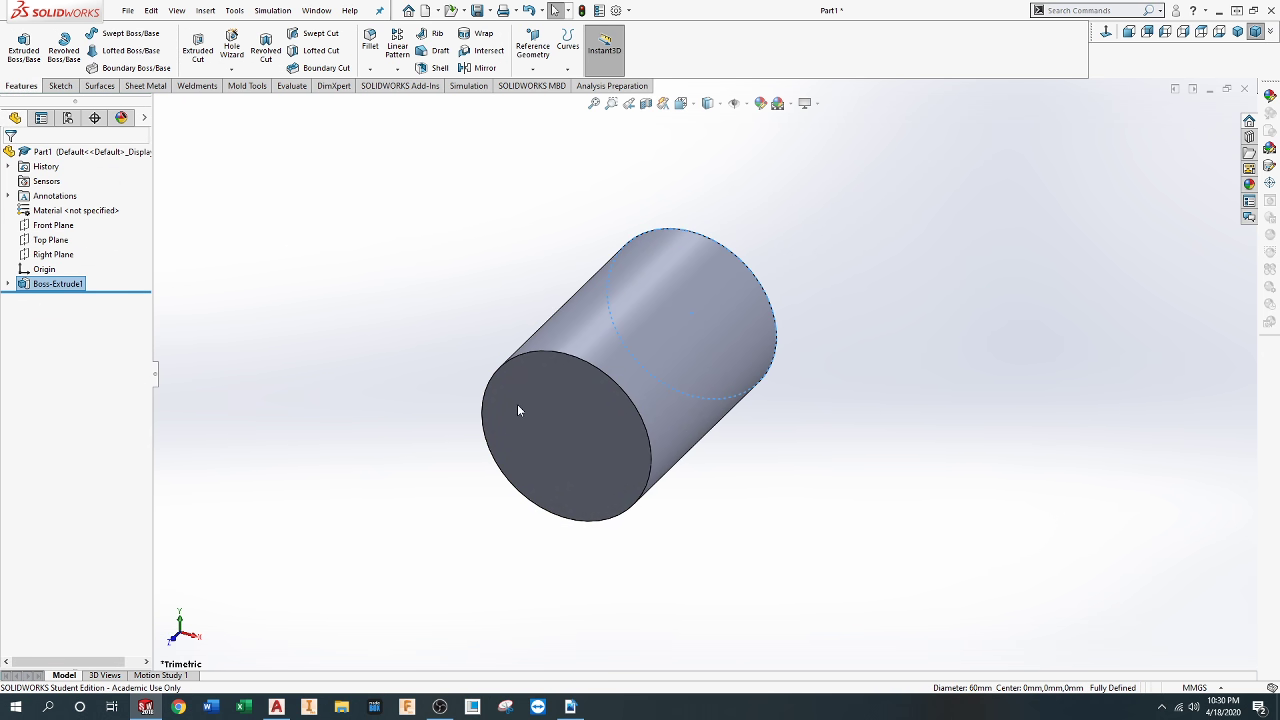
Select the cylinder's front end face and view it face-on
left_click(552, 411)
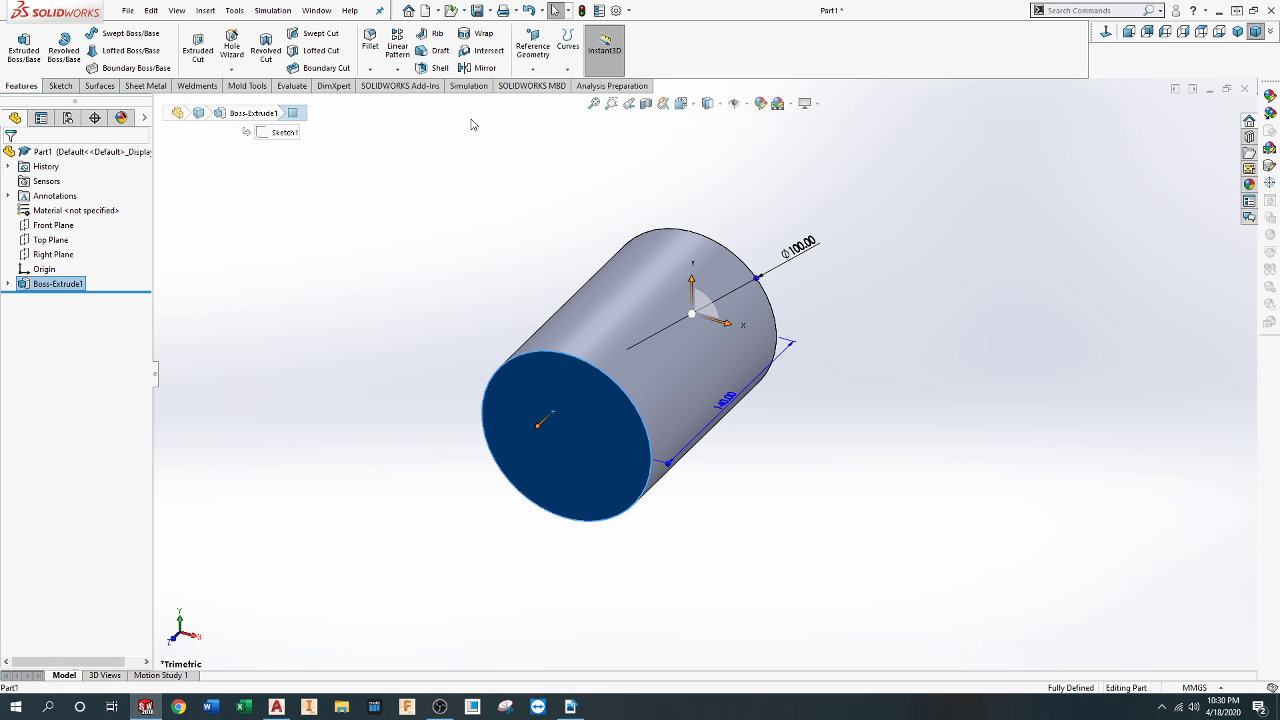
left_click(688, 104)
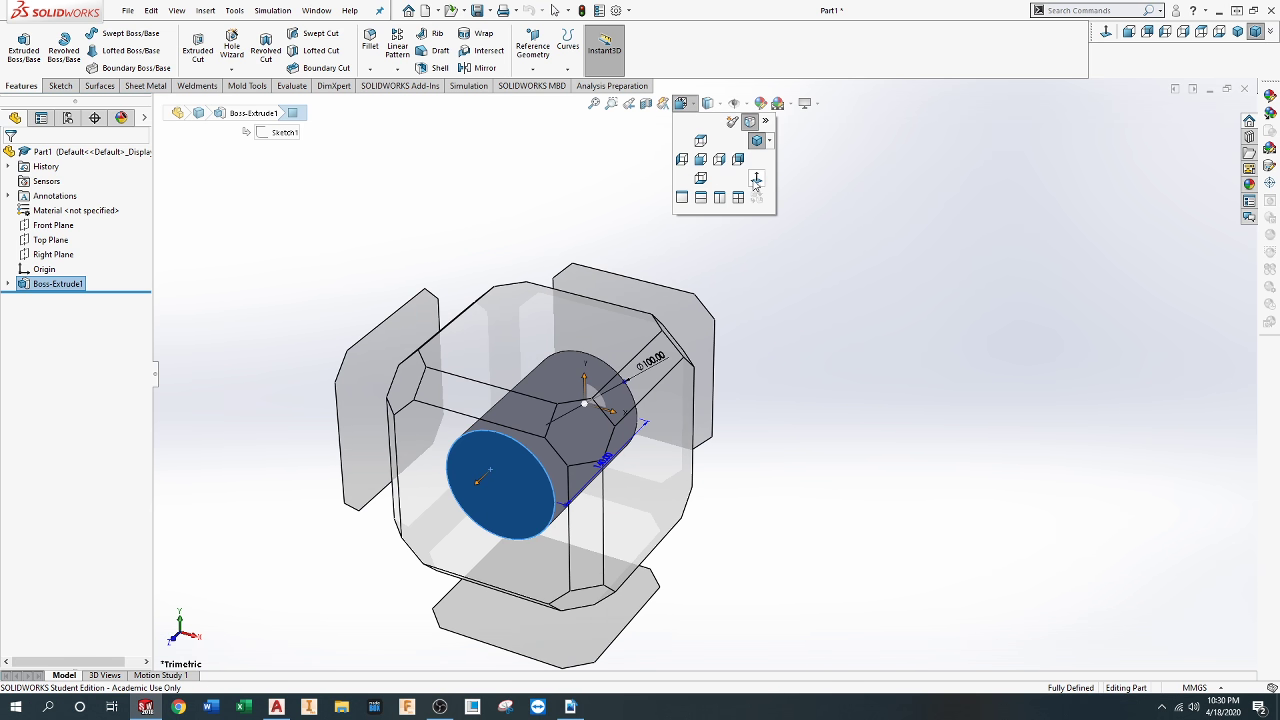
left_click(755, 183)
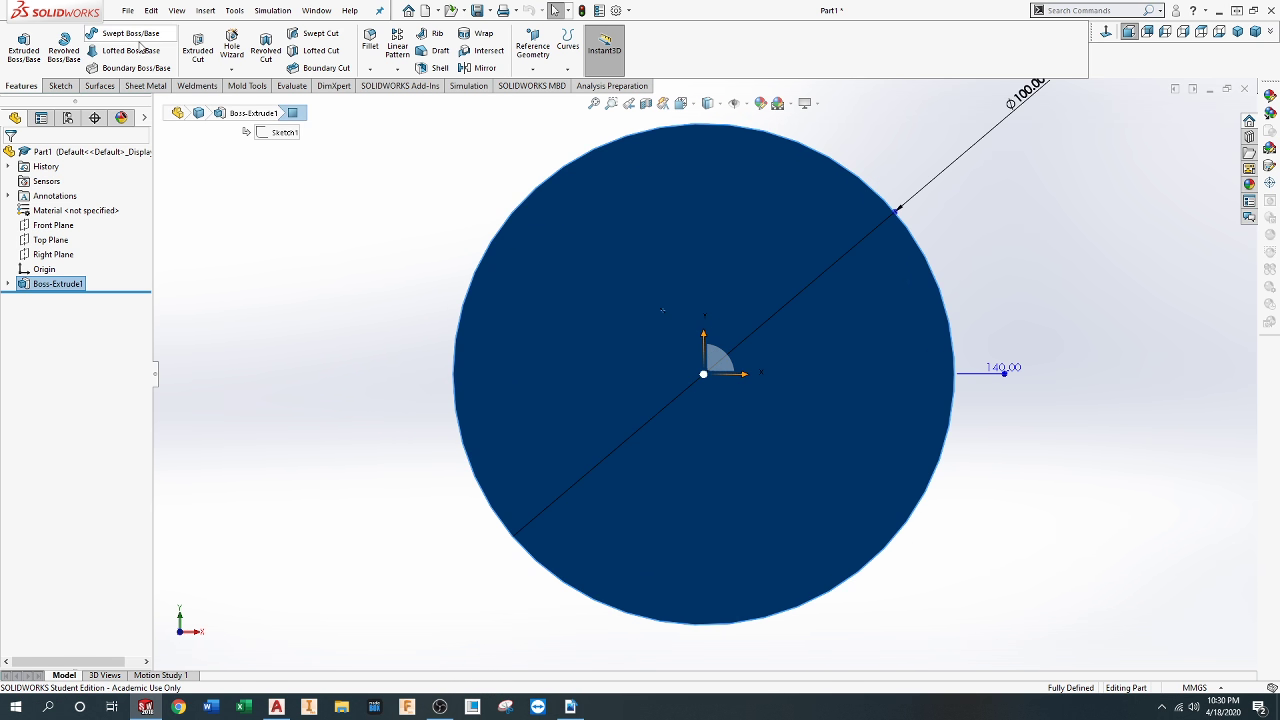
Sketch a circle centred on the origin on the end face
left_click(60, 86)
left_click(114, 33)
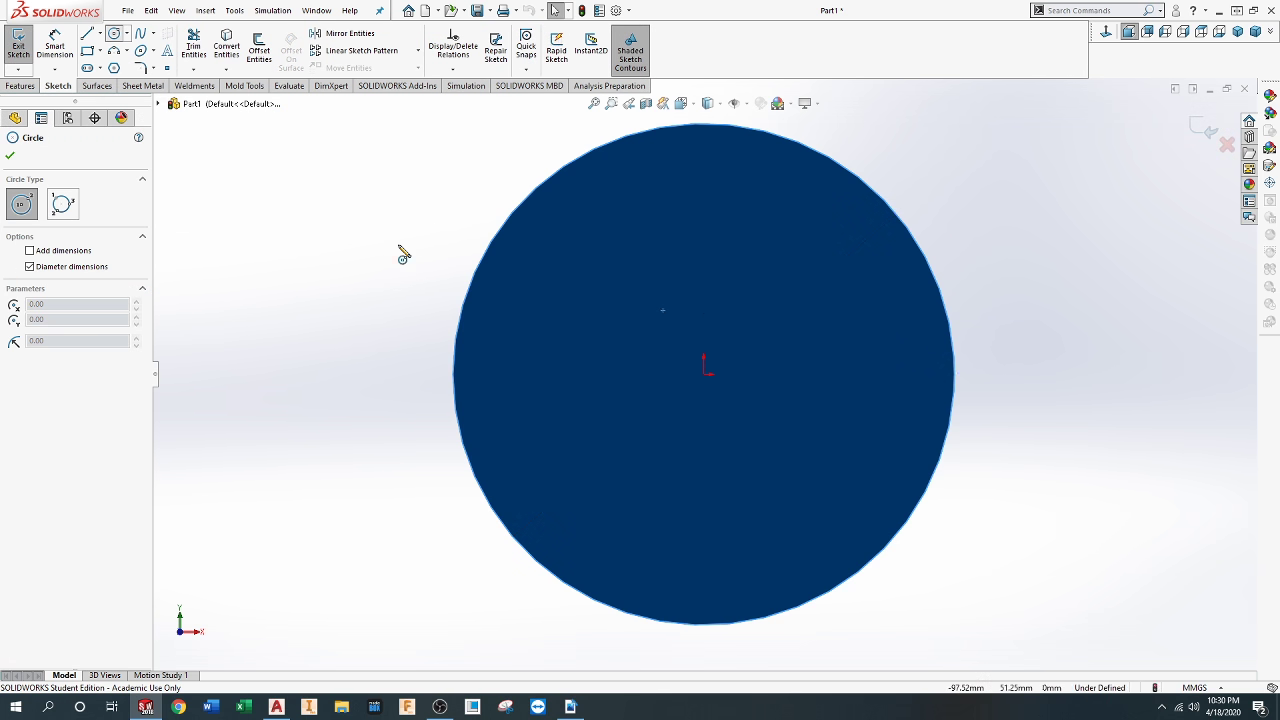
left_click(704, 374)
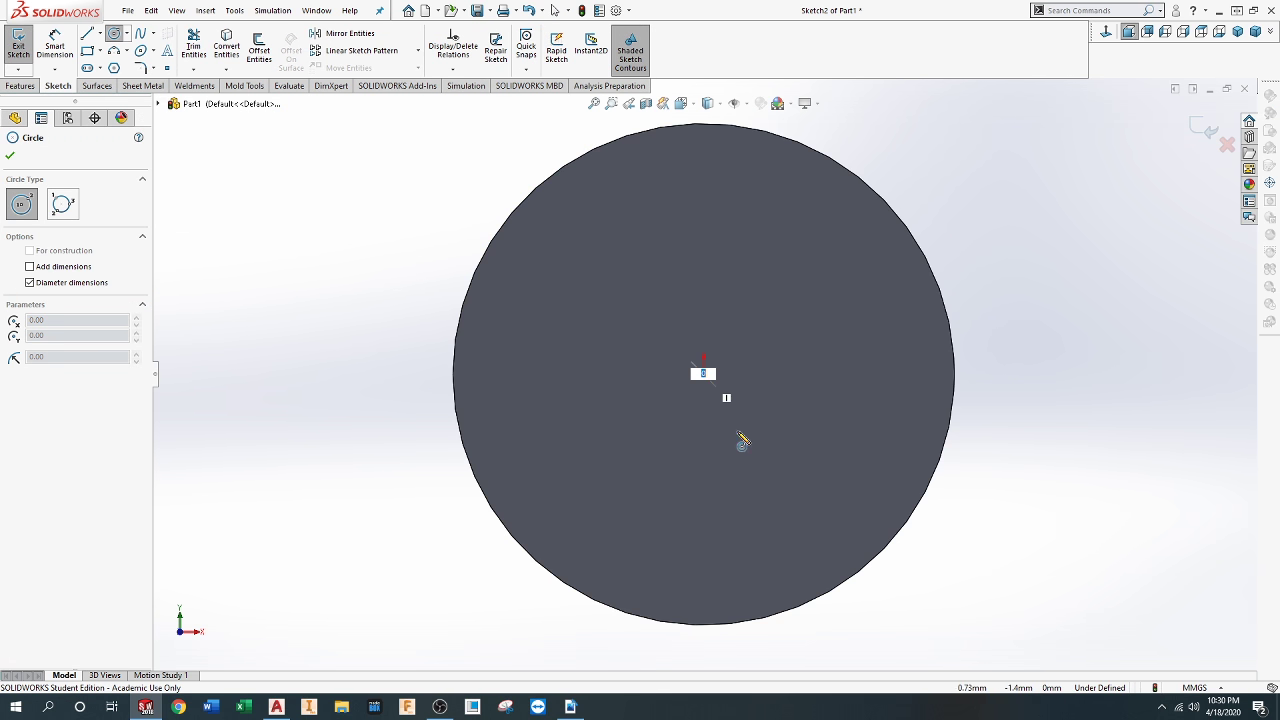
key("Escape")
key("Return")
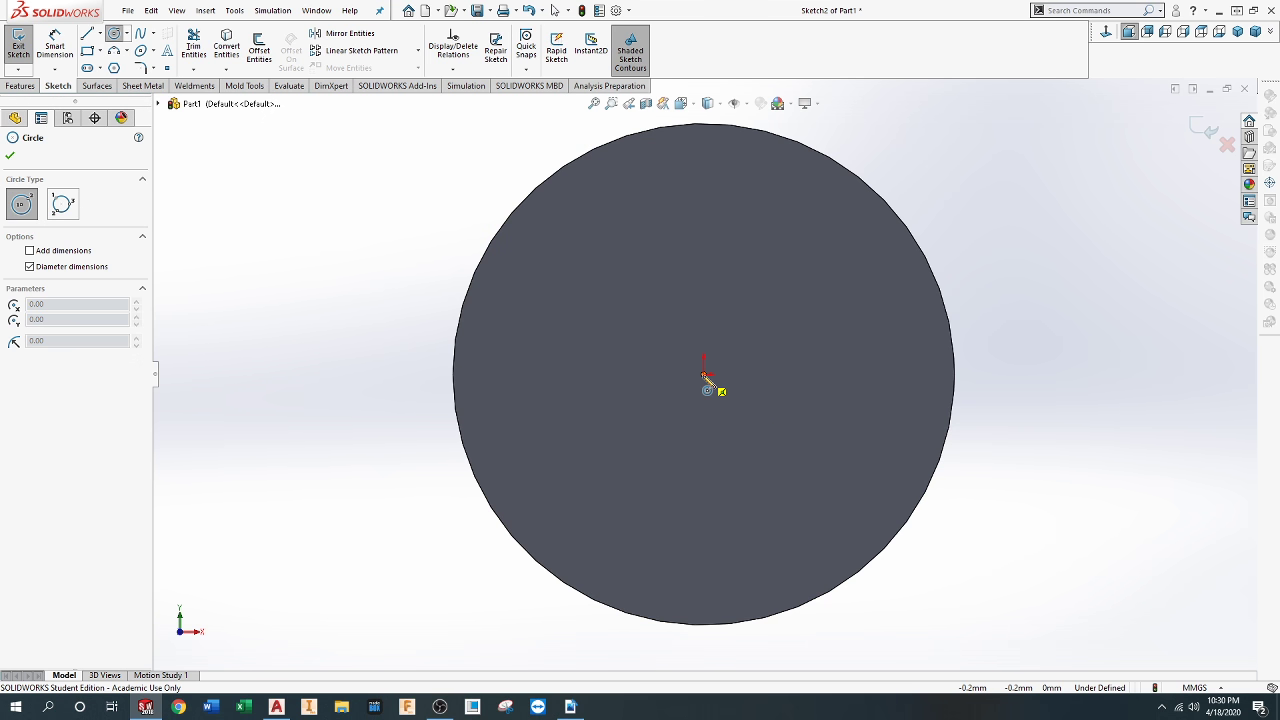
left_click(704, 374)
left_click(752, 466)
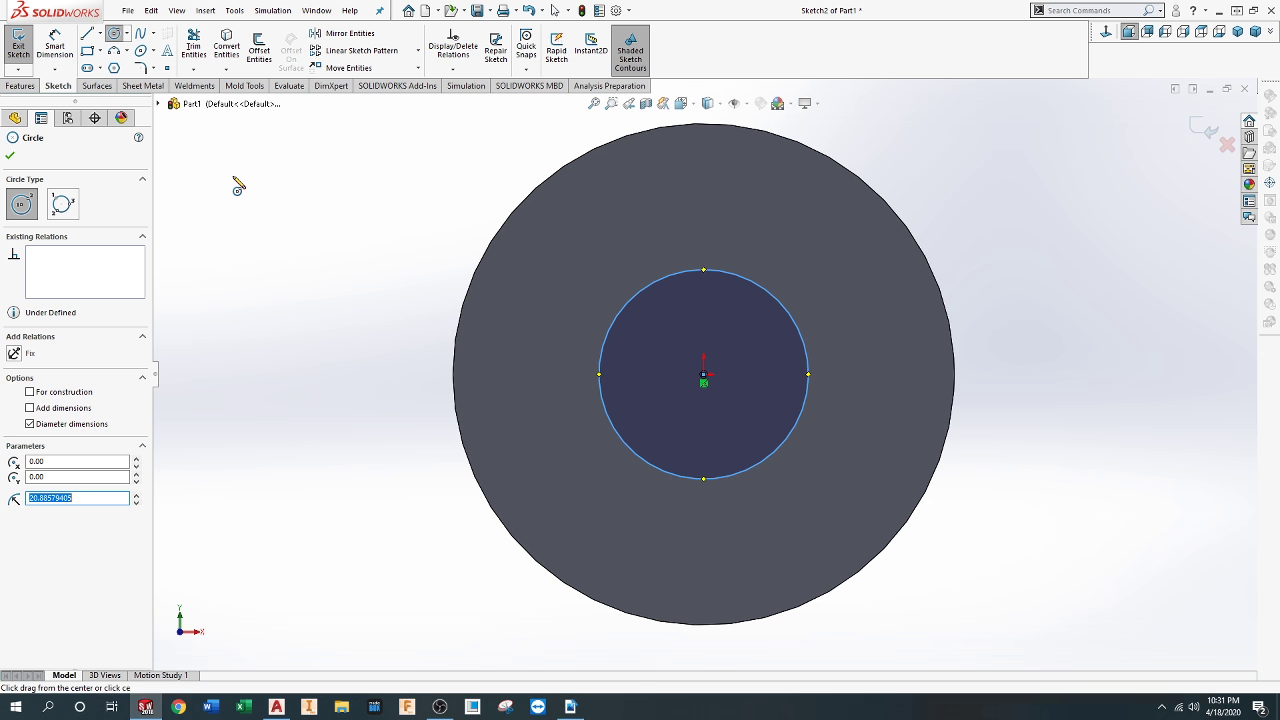
left_click(46, 42)
Give the end-face circle a 60 mm diameter, cancelling a trial edit to 20
left_click(797, 293)
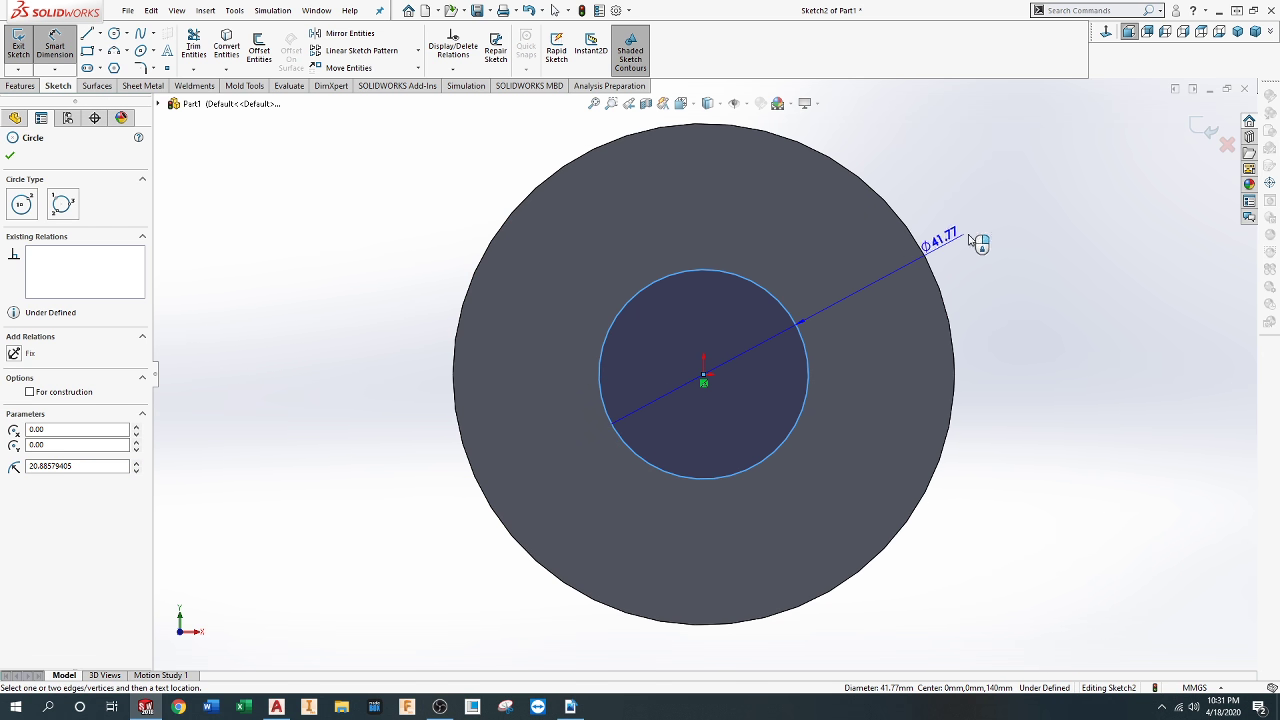
left_click(978, 240)
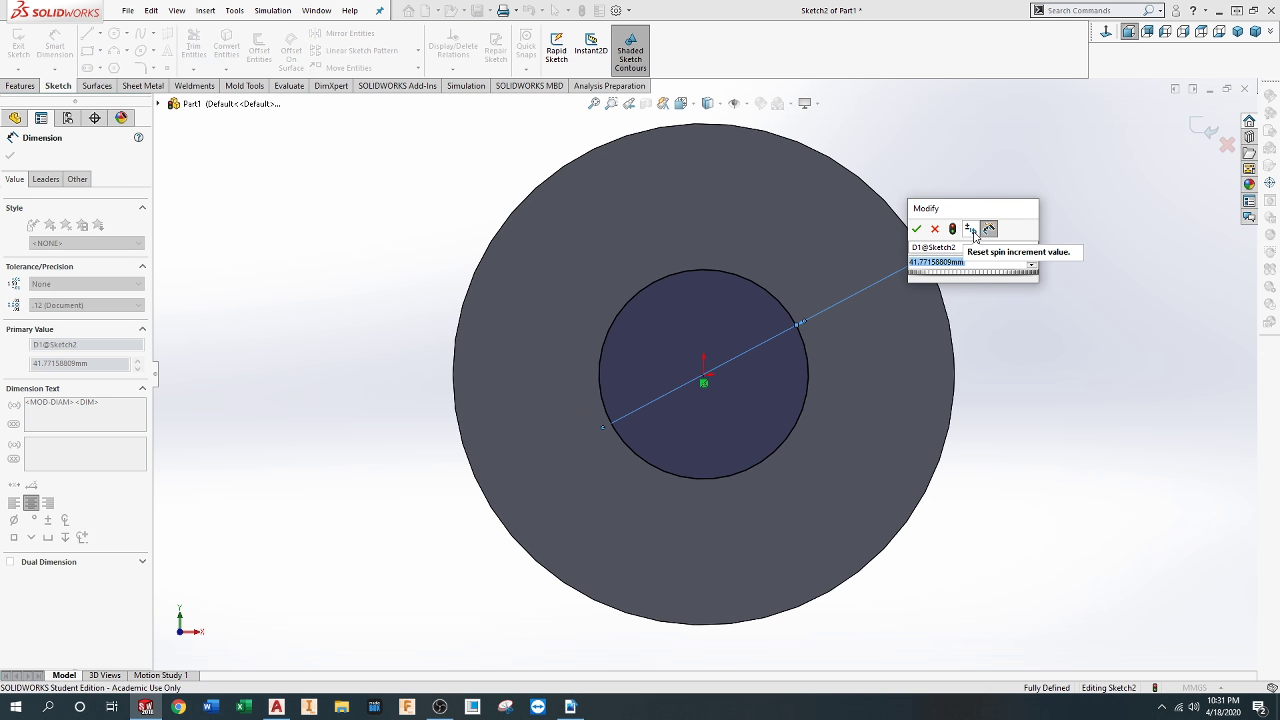
type("60")
key("Return")
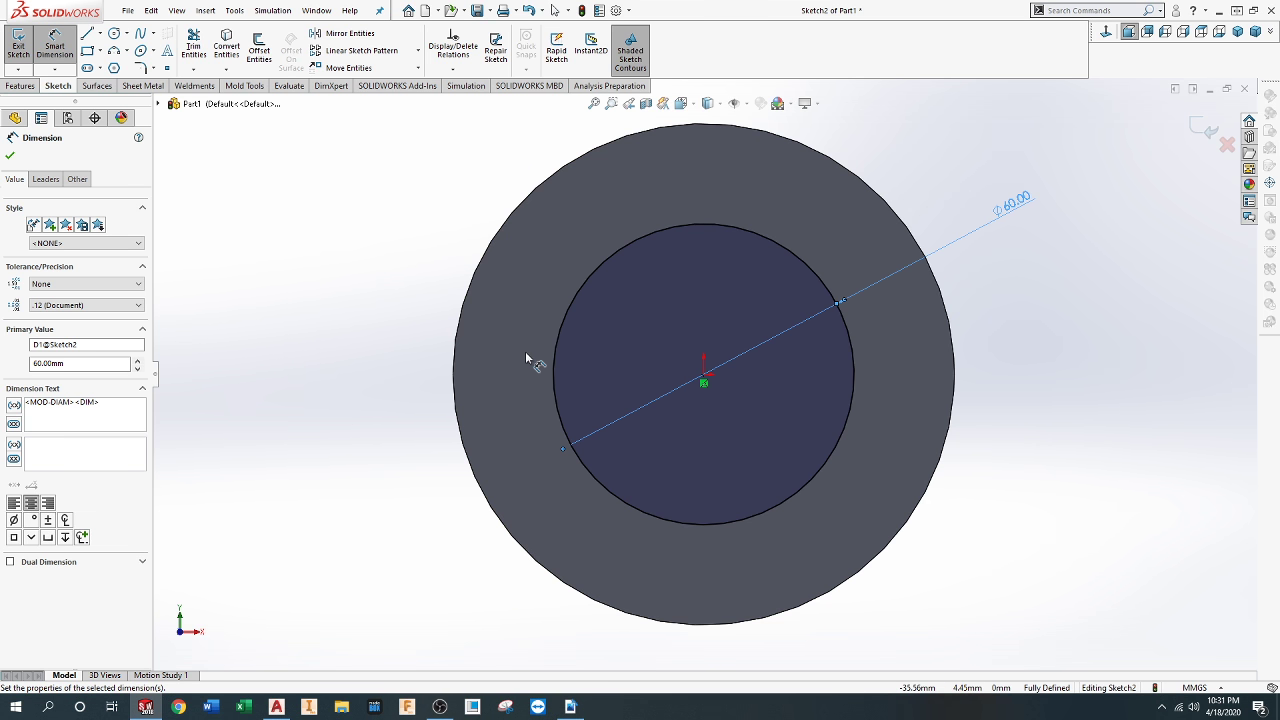
double_click(1015, 203)
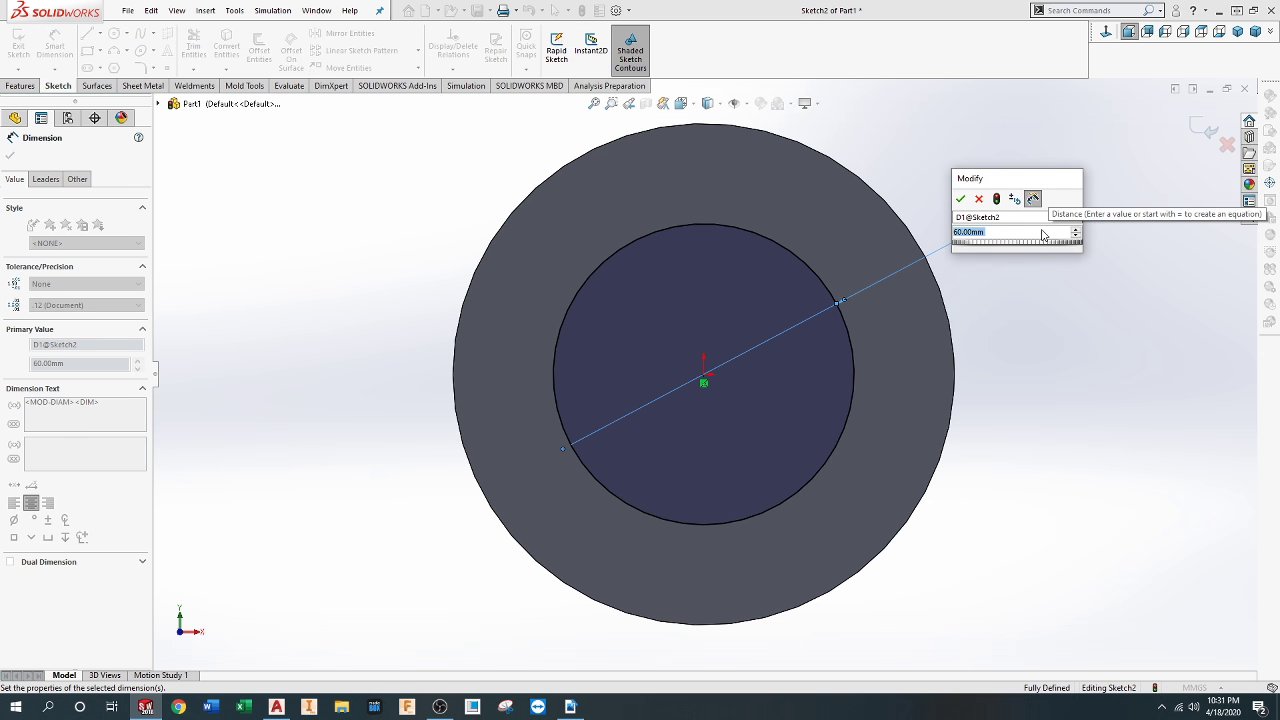
type("20")
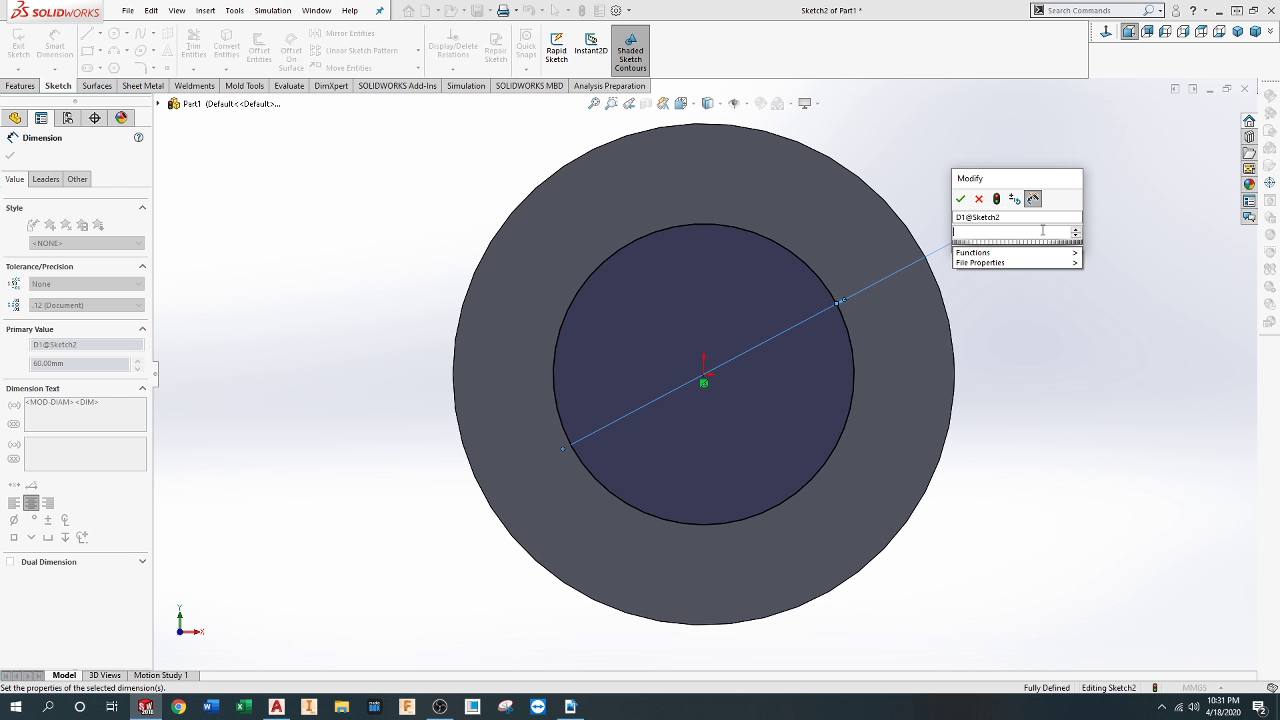
key("Escape")
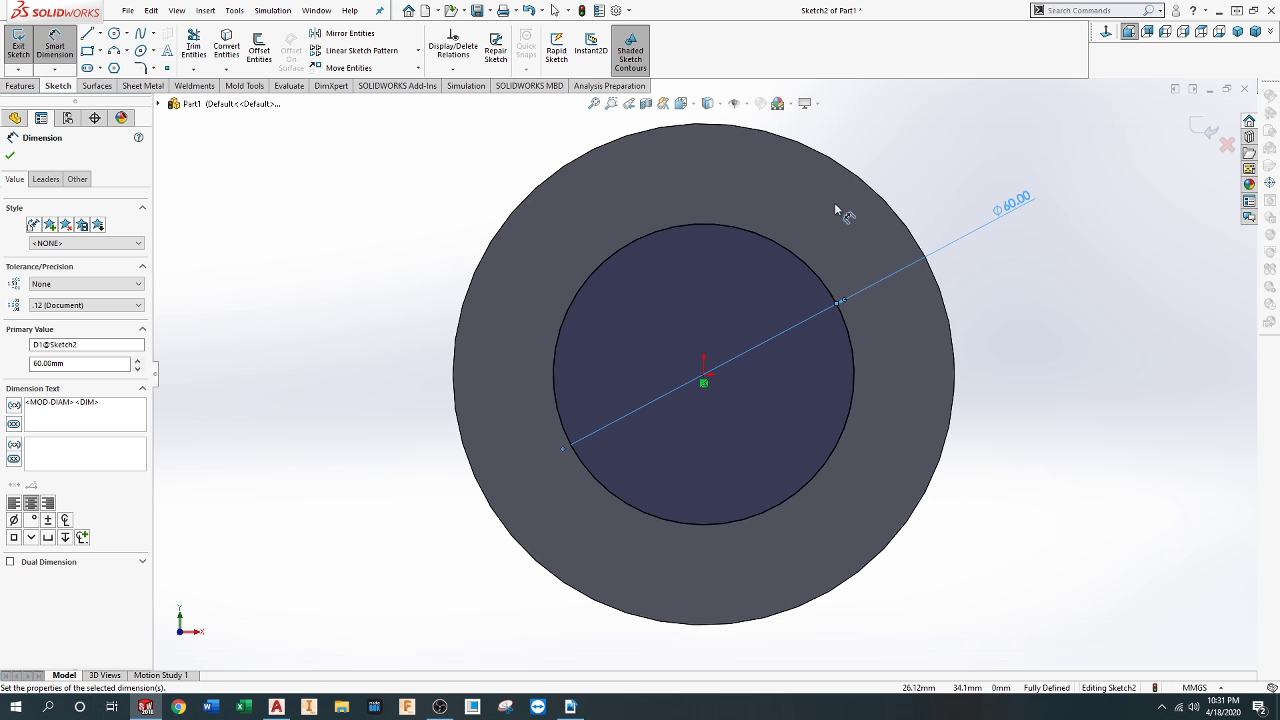
left_click(10, 160)
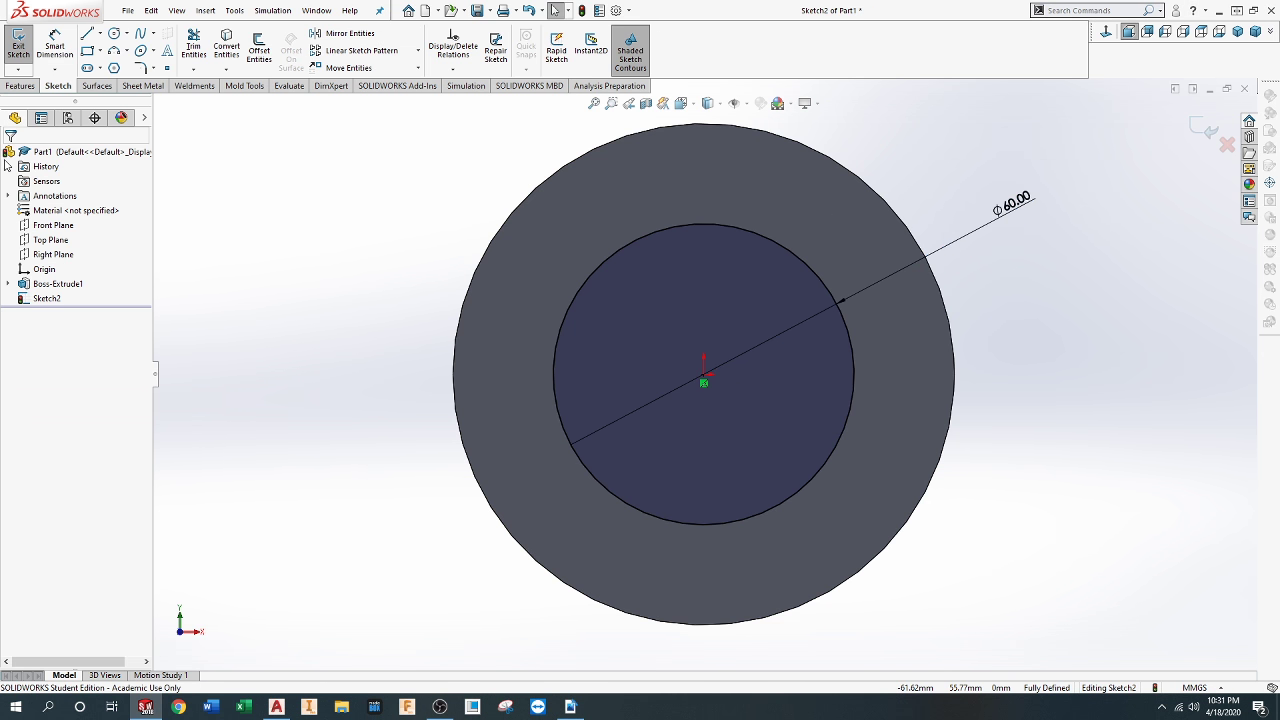
Extruded-cut the 60 mm circle Blind, with depth linked to the Ø60 dimension
left_click(14, 89)
left_click(198, 48)
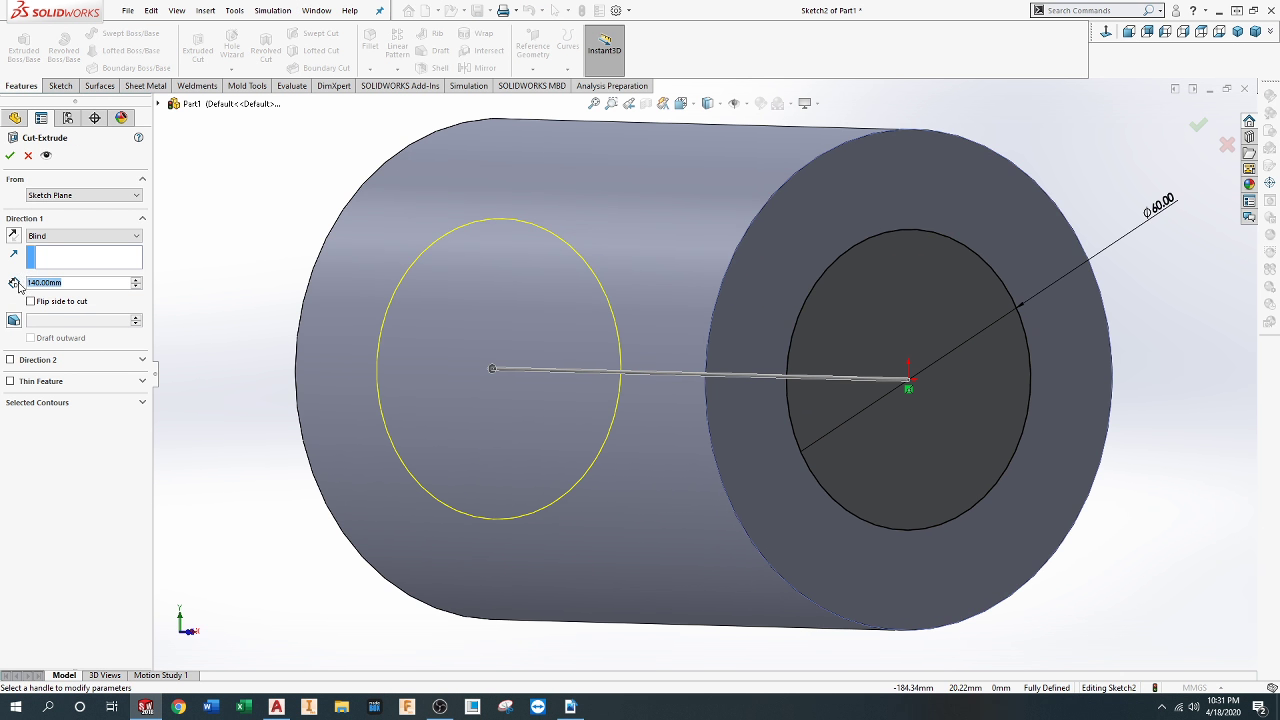
type("40")
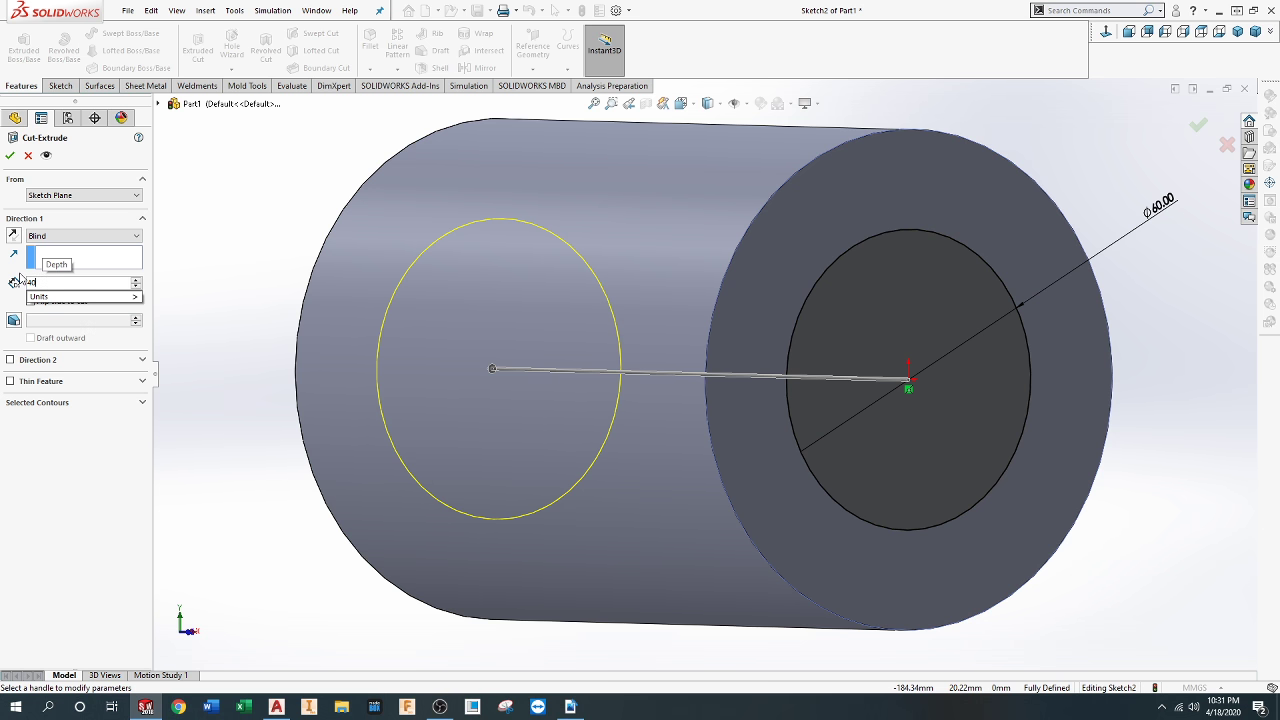
key("Return")
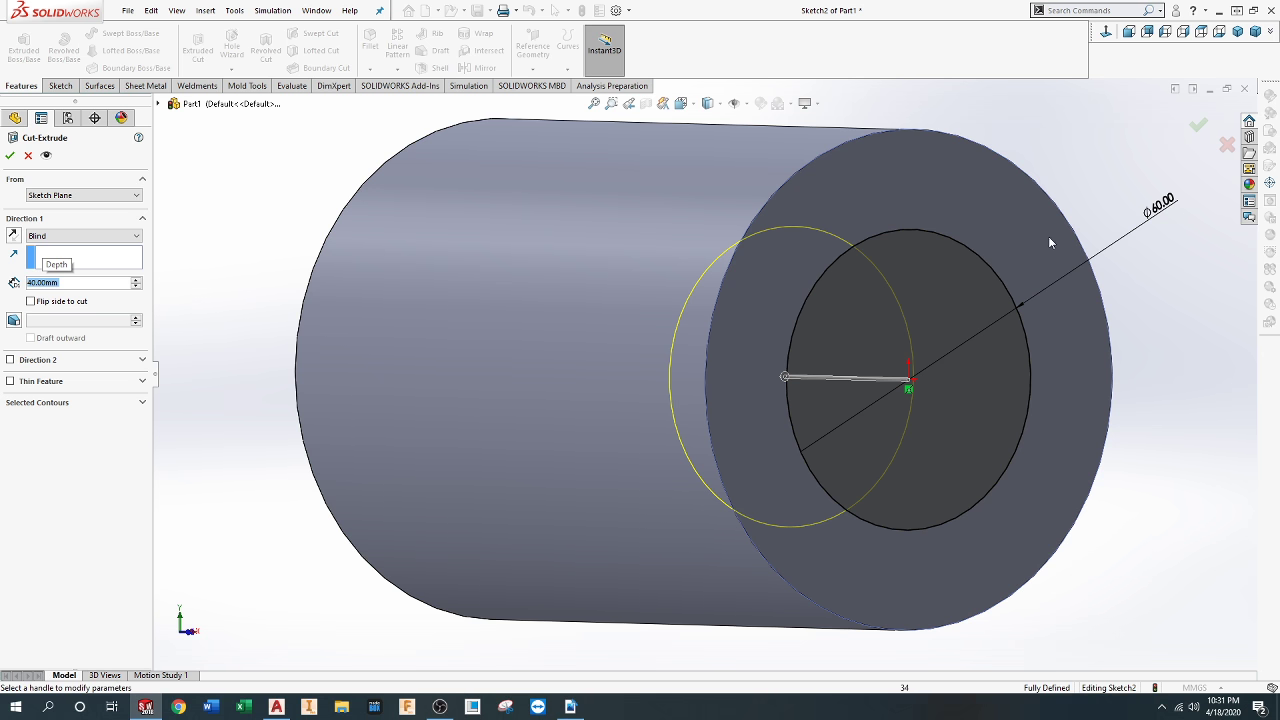
left_click(1175, 205)
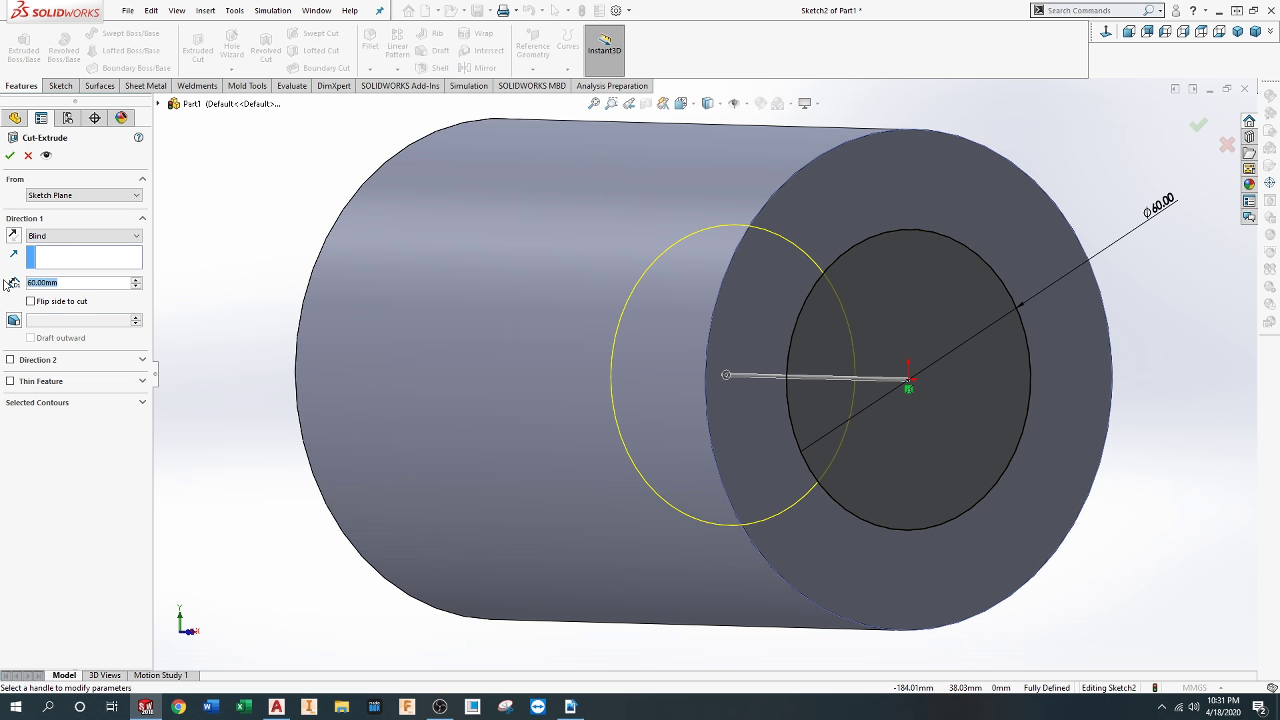
left_click(10, 156)
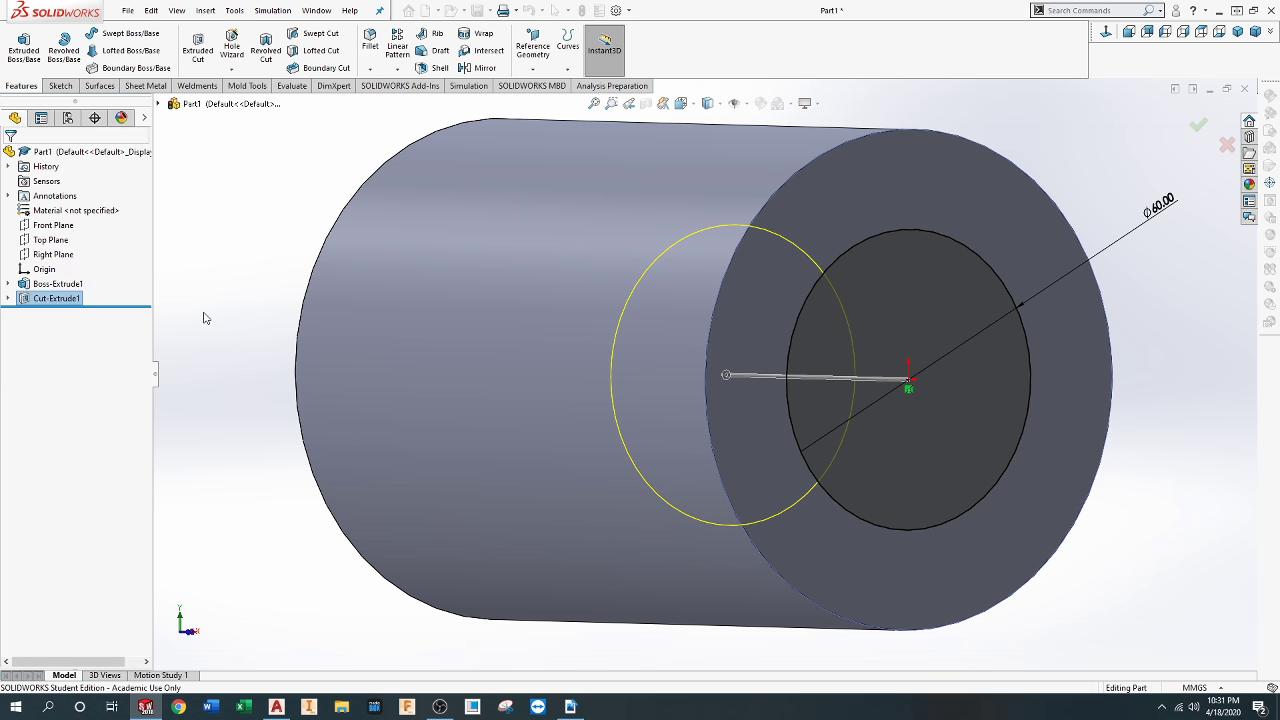
Start a sketch on the pocket floor and draw a circle centred on the origin
mouse_move(648, 389)
middle_mouse_down()
mouse_move(594, 372)
mouse_move(660, 378)
middle_mouse_up()
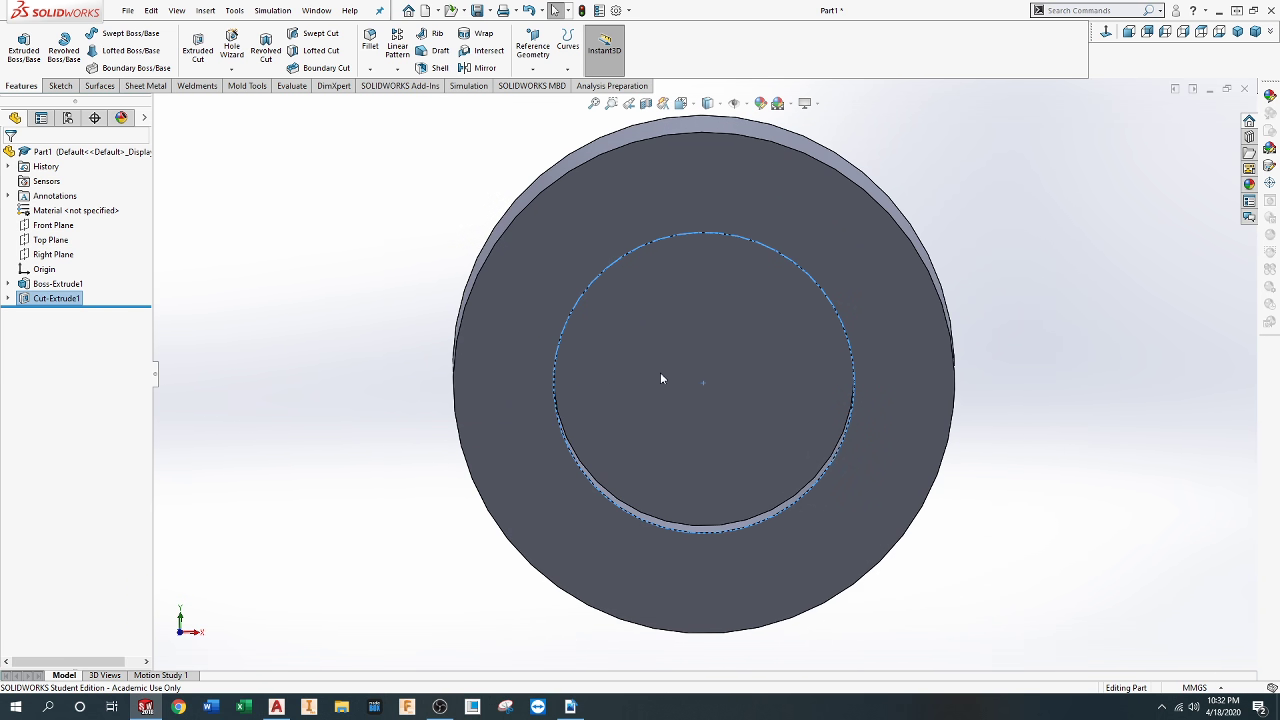
left_click(61, 86)
left_click(114, 33)
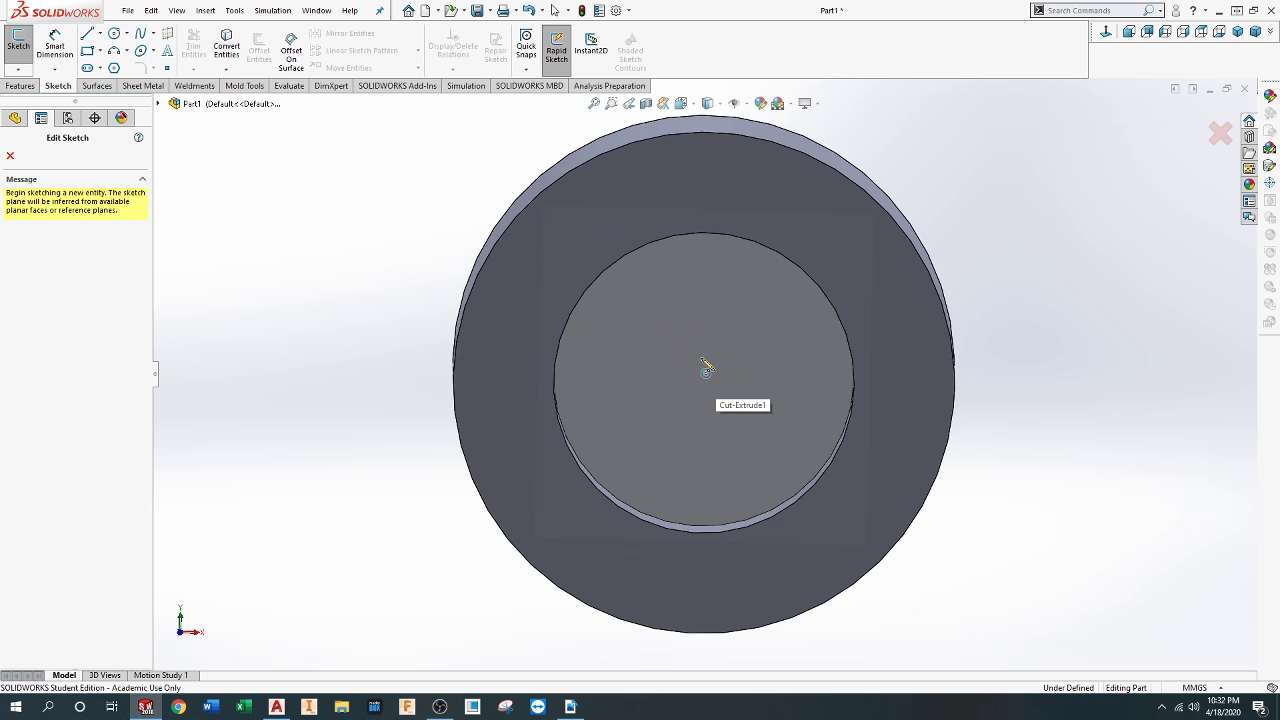
key("Escape")
left_click(702, 364)
left_click(761, 327)
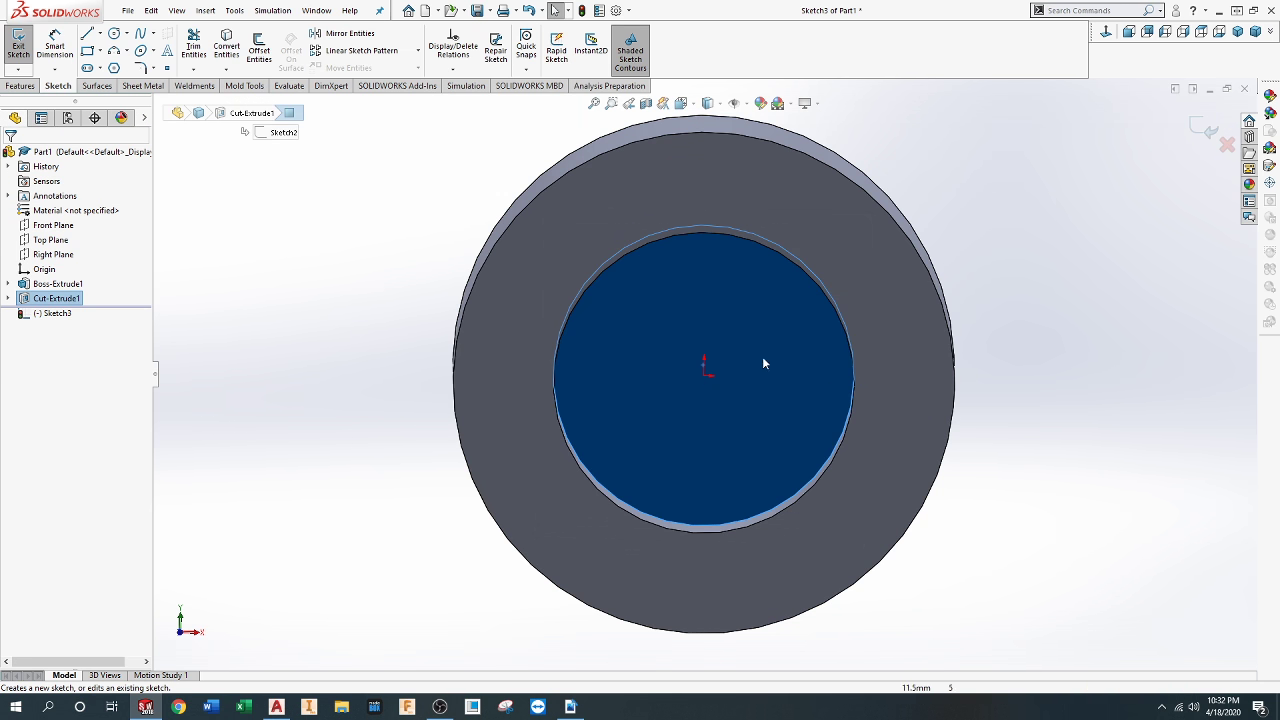
left_click(114, 33)
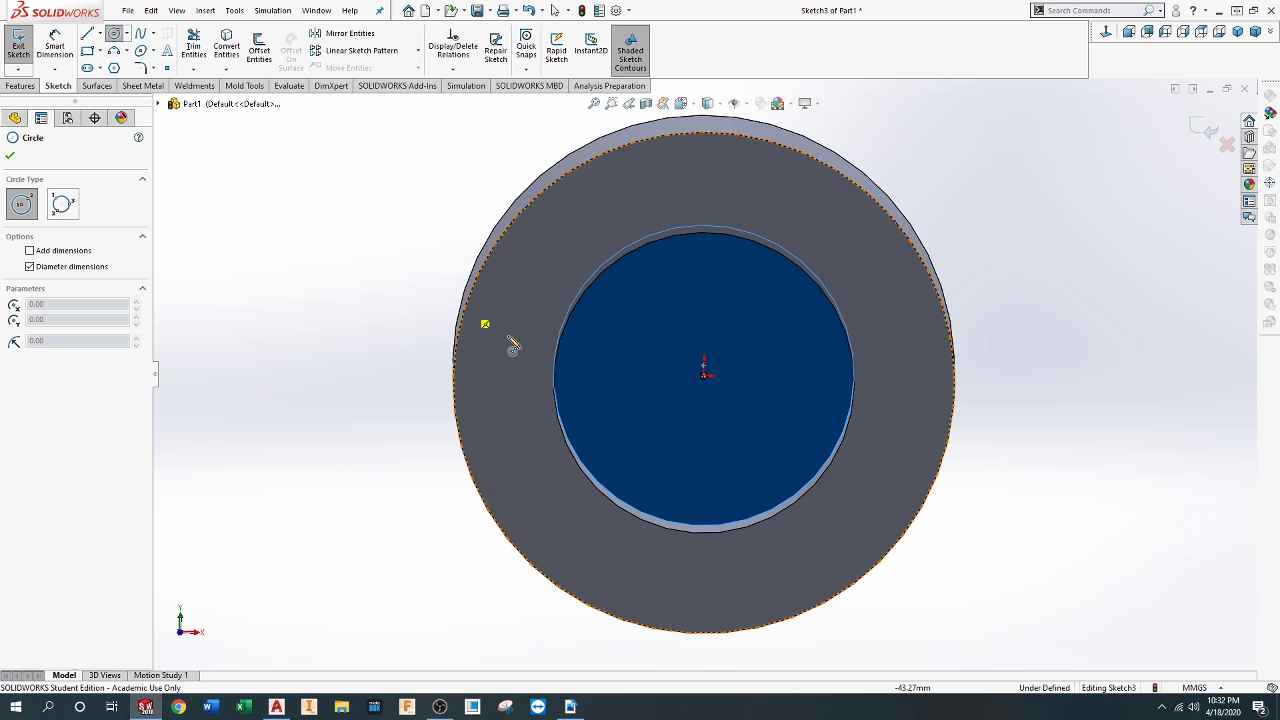
left_click(704, 373)
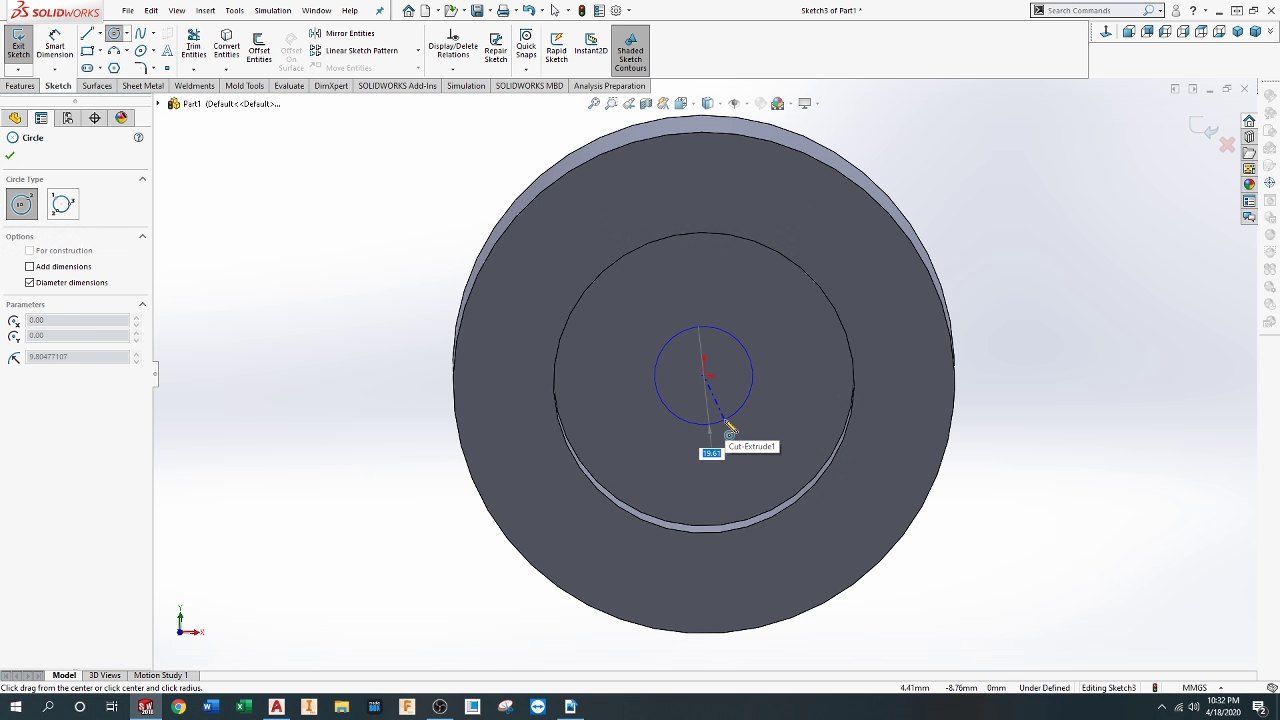
left_click(729, 427)
Dimension the small circle to 20 mm diameter
right_click_drag(994, 400, 1000, 329)
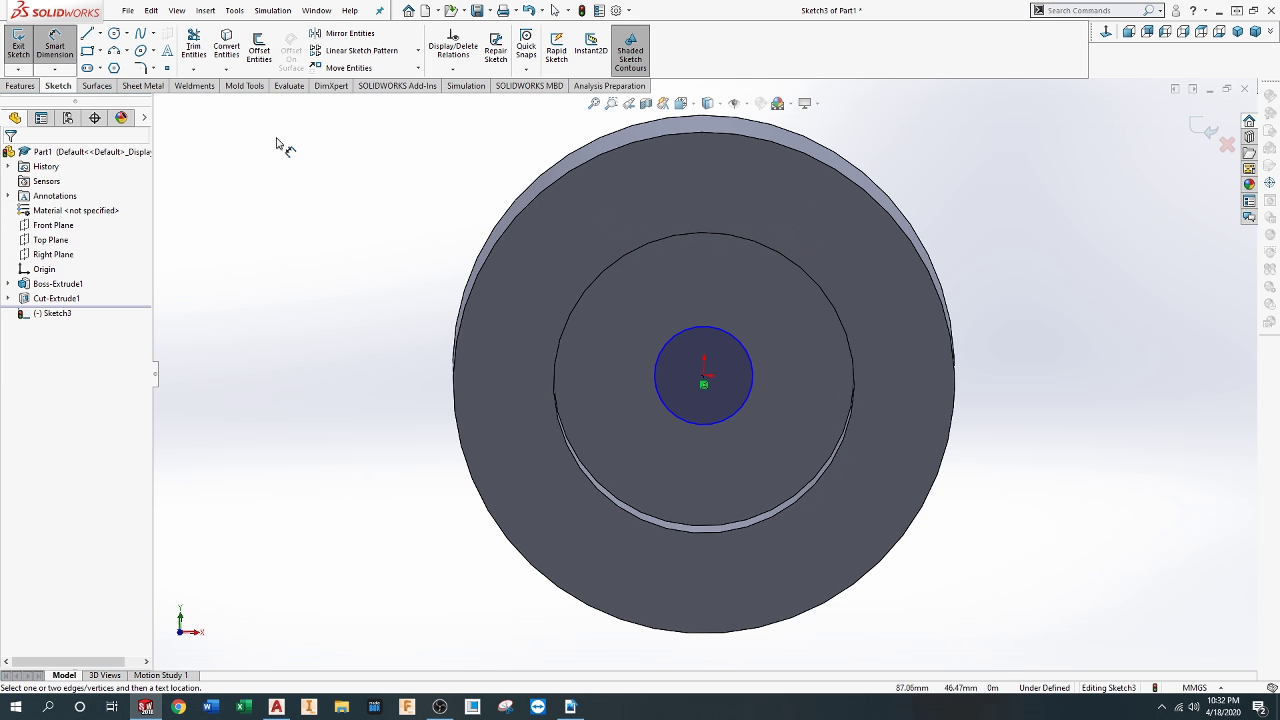
left_click(749, 352)
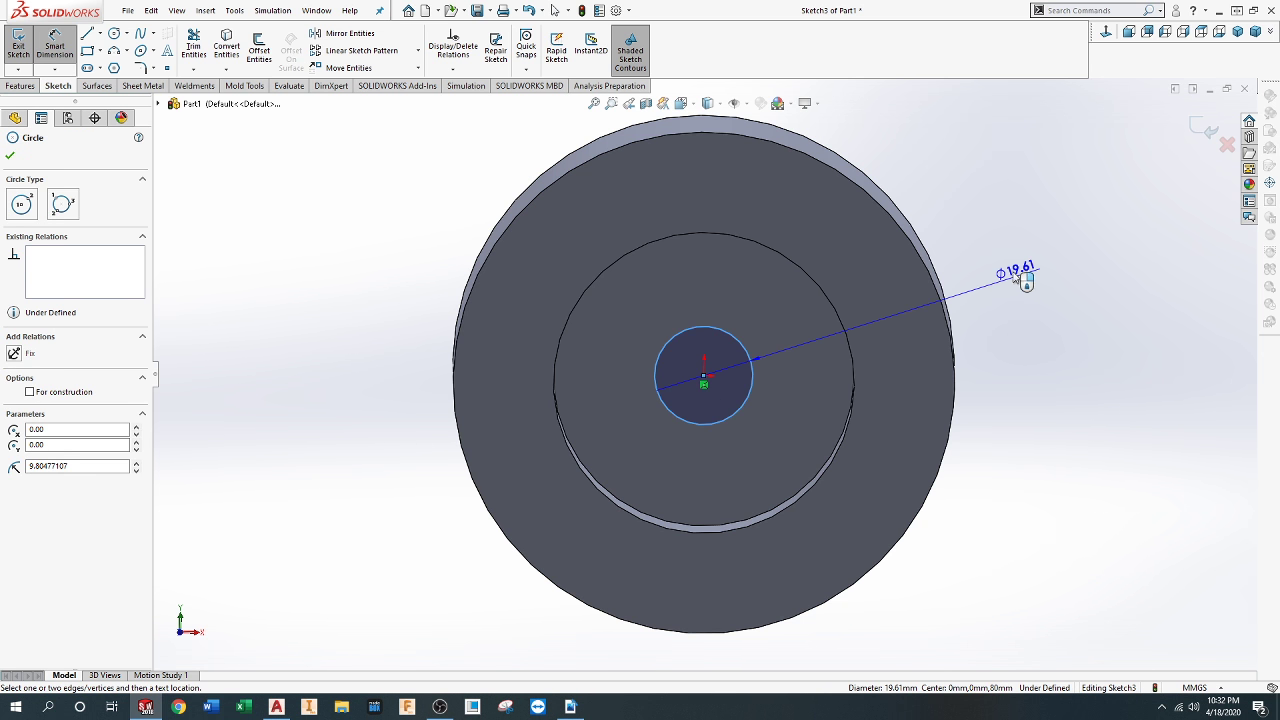
left_click(1002, 264)
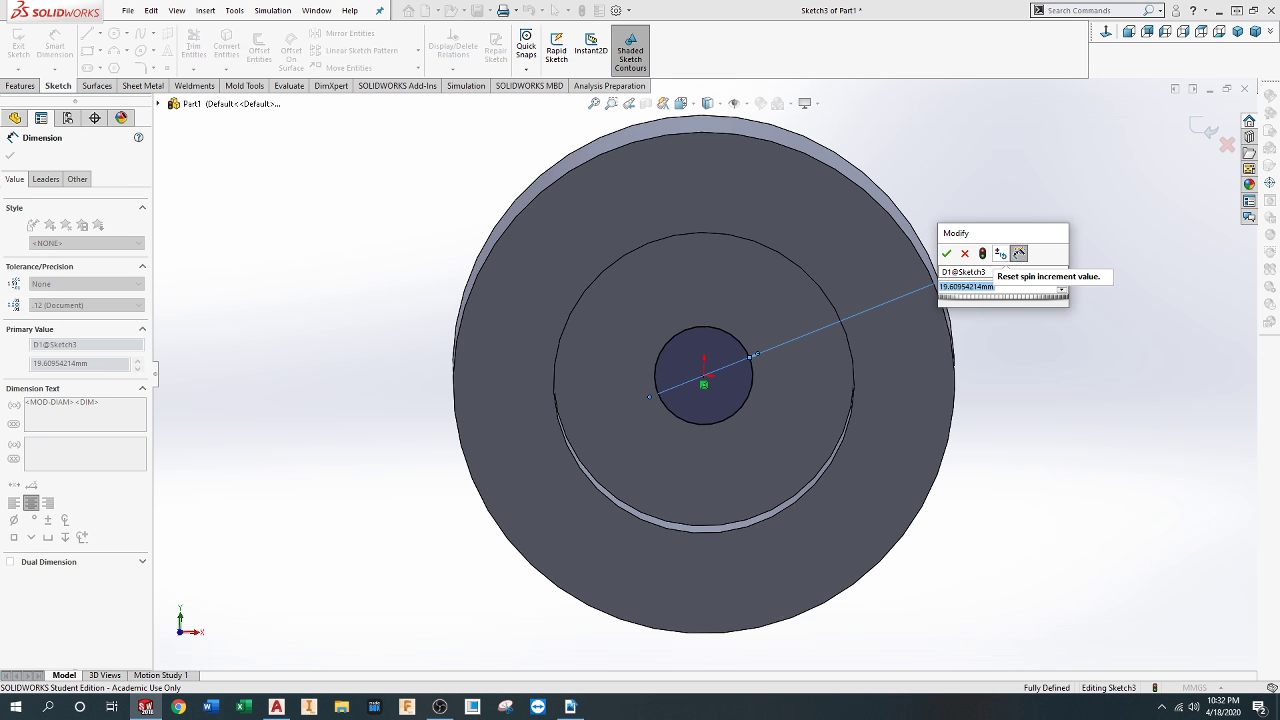
type("20")
key("Return")
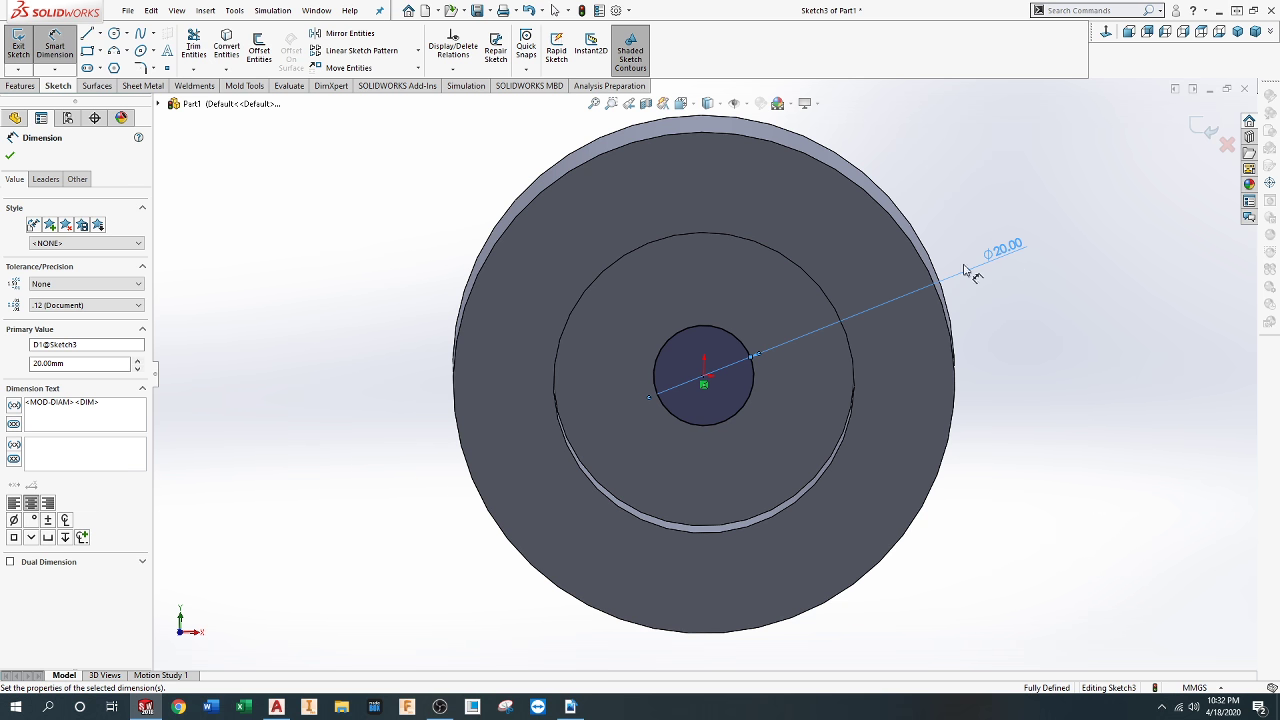
left_click(10, 157)
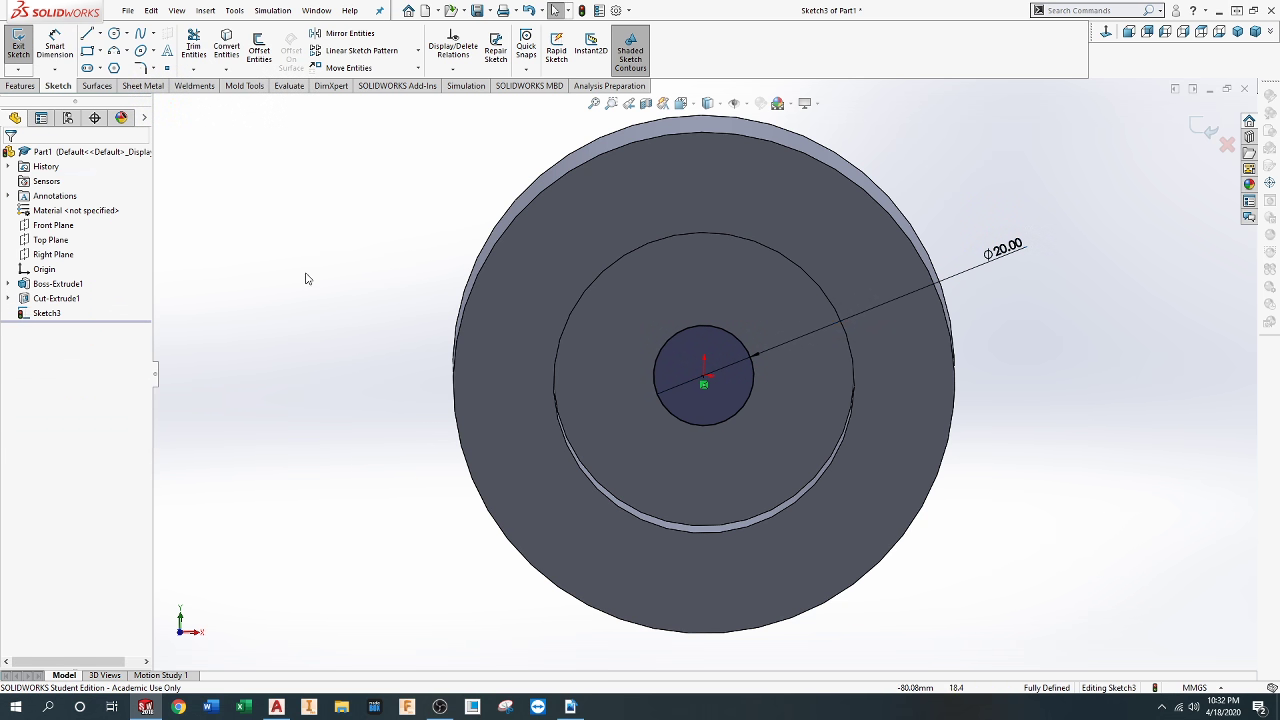
left_click(20, 86)
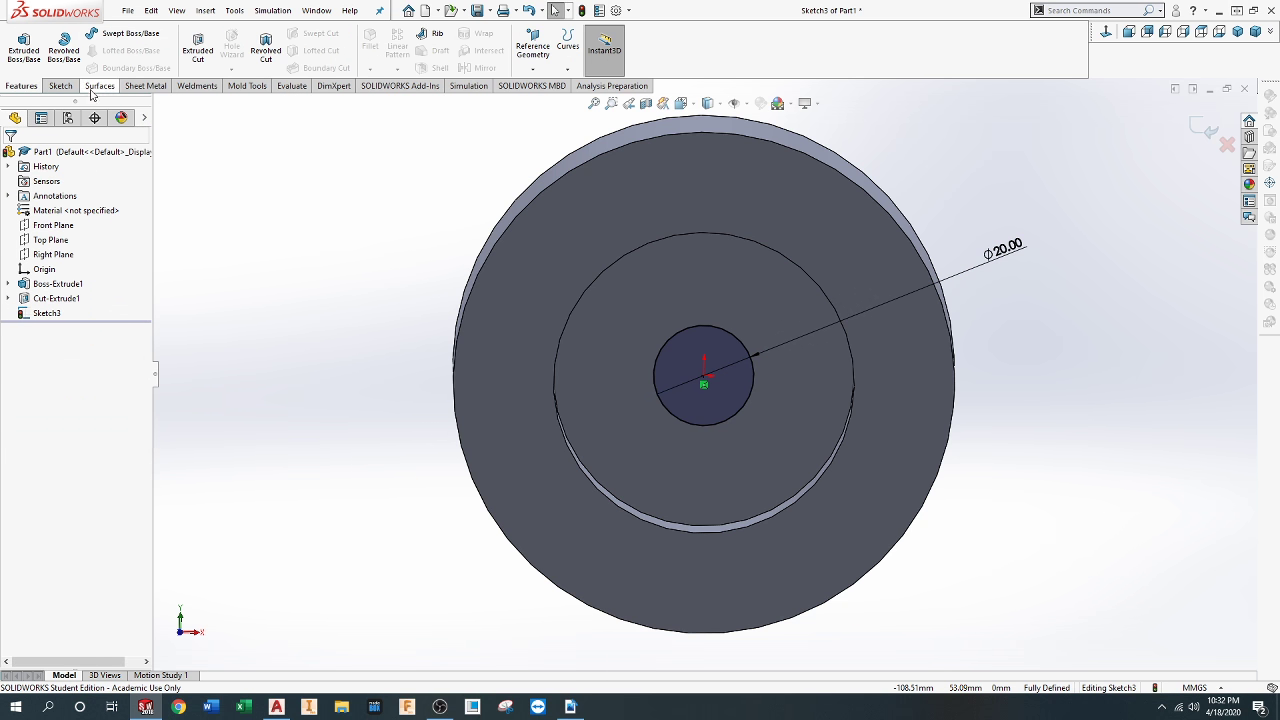
Extruded-cut the 20 mm circle 80 mm deep as Cut-Extrude2 to form the bore
left_click(199, 45)
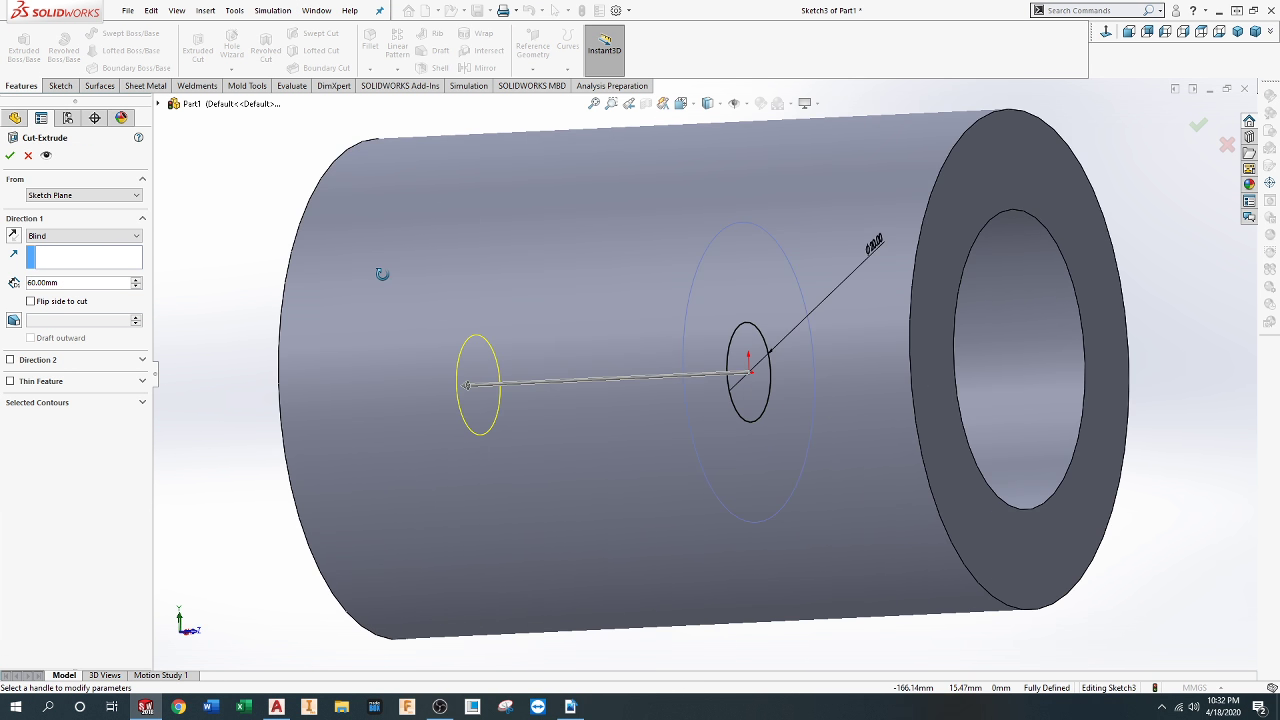
left_click_drag(62, 282, 20, 283)
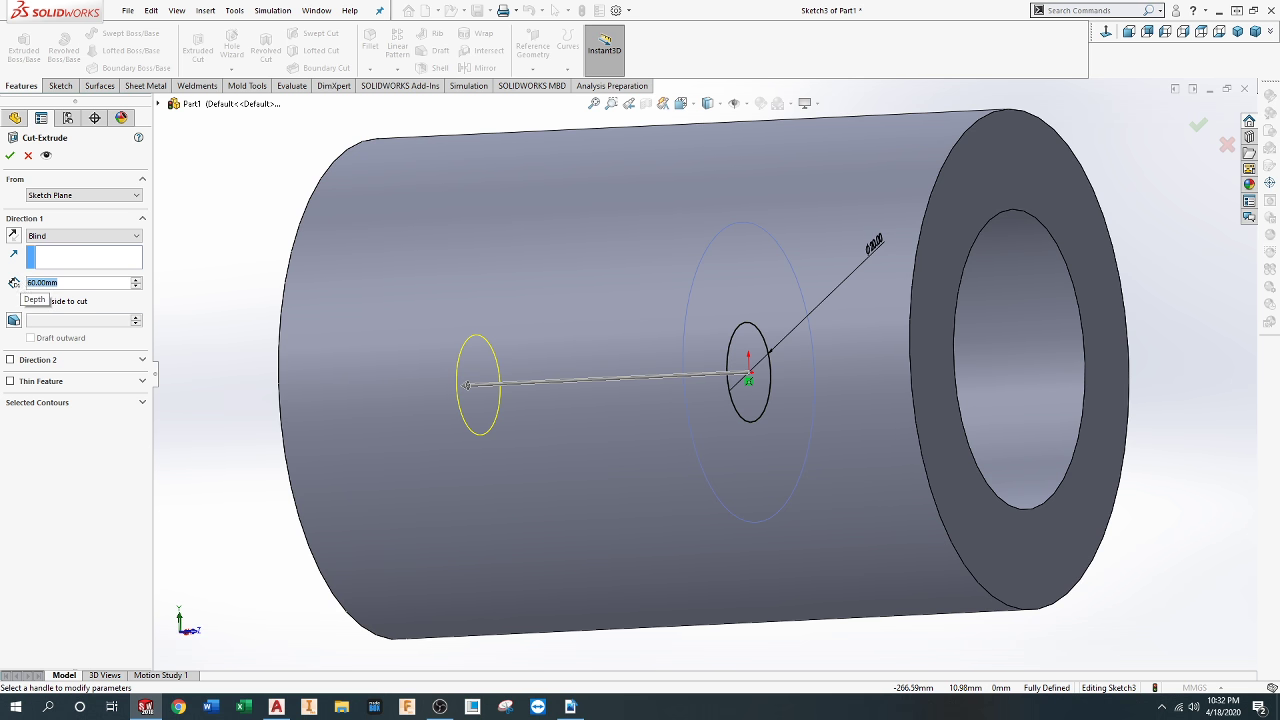
type("80")
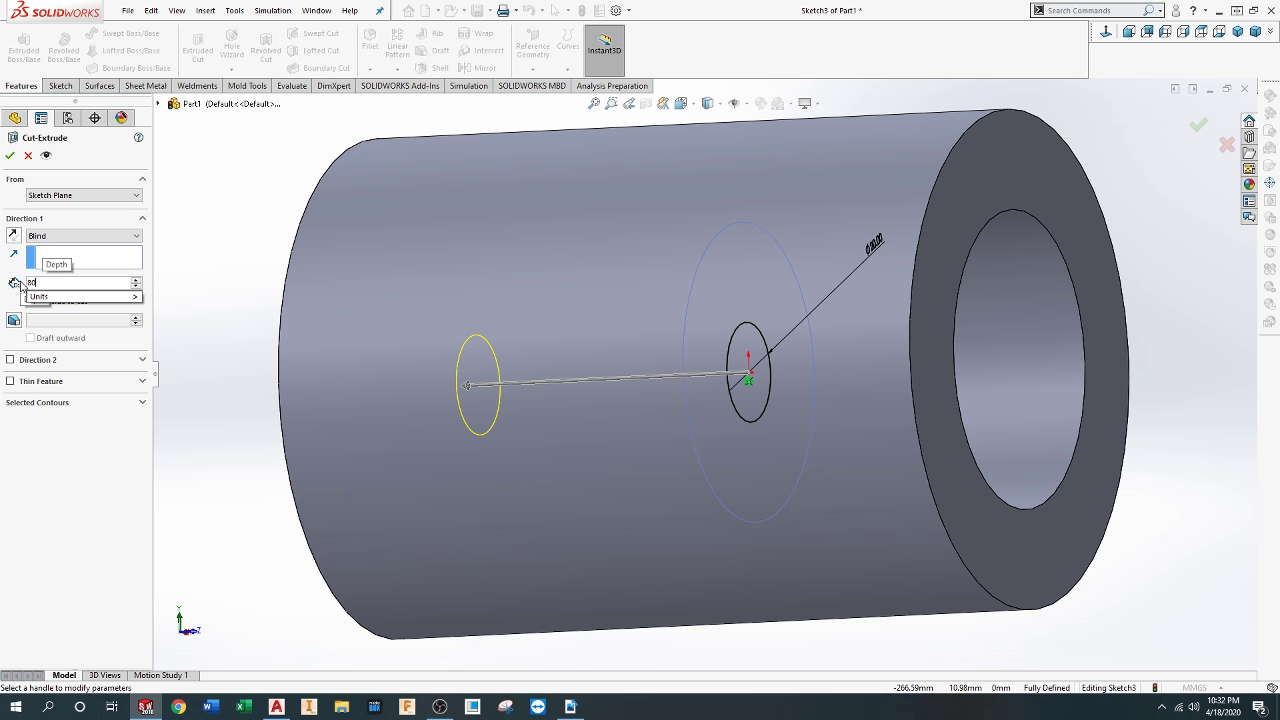
key("Return")
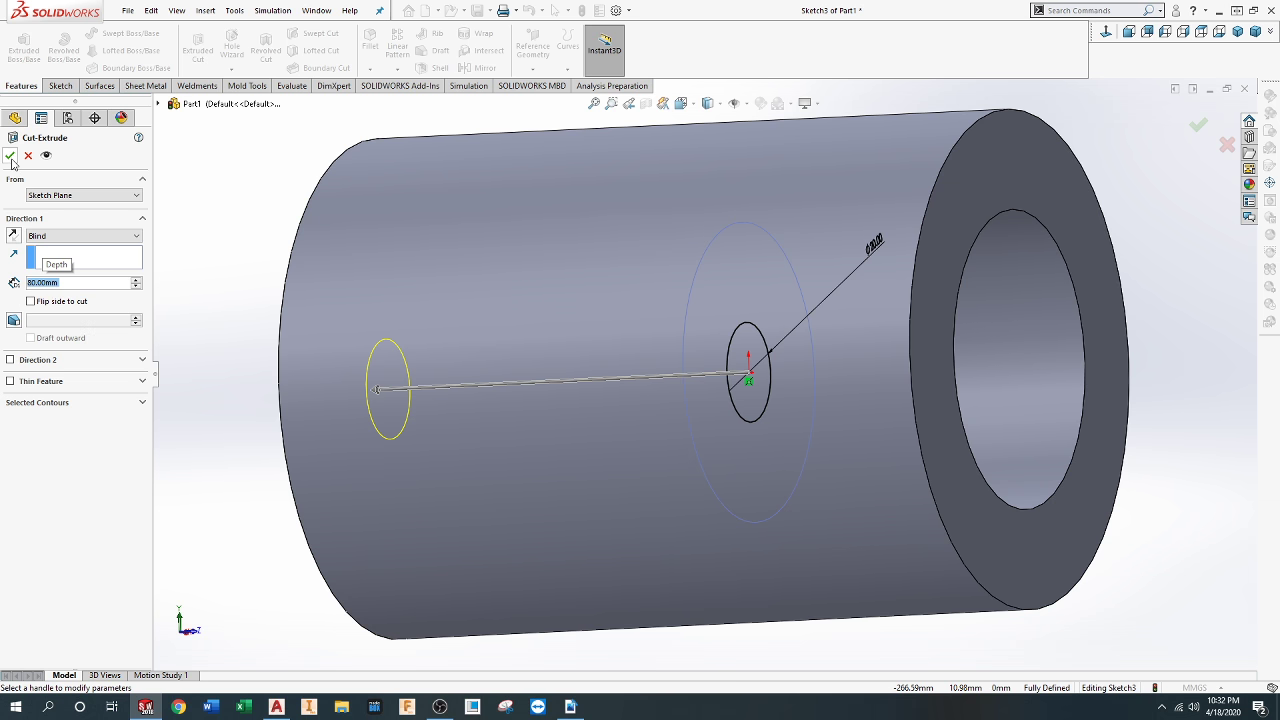
left_click(10, 156)
mouse_move(259, 381)
middle_mouse_down()
mouse_move(133, 390)
mouse_move(372, 395)
middle_mouse_up()
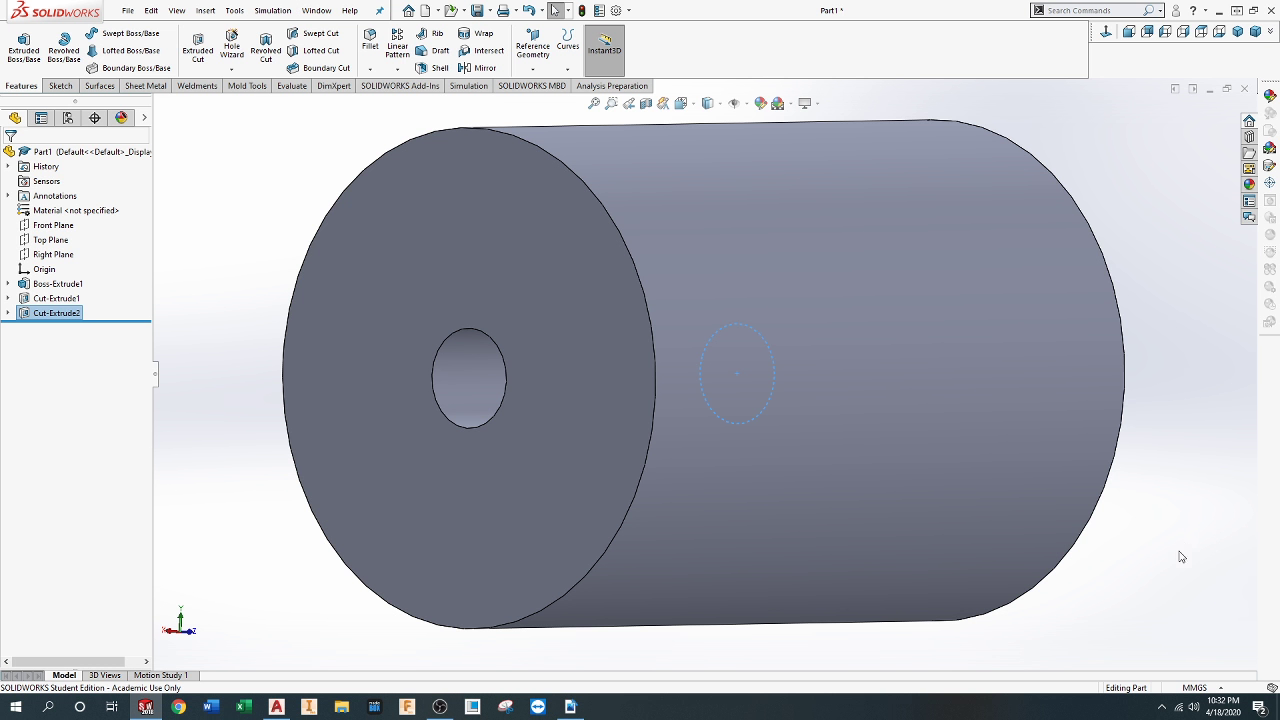
left_click(8, 313)
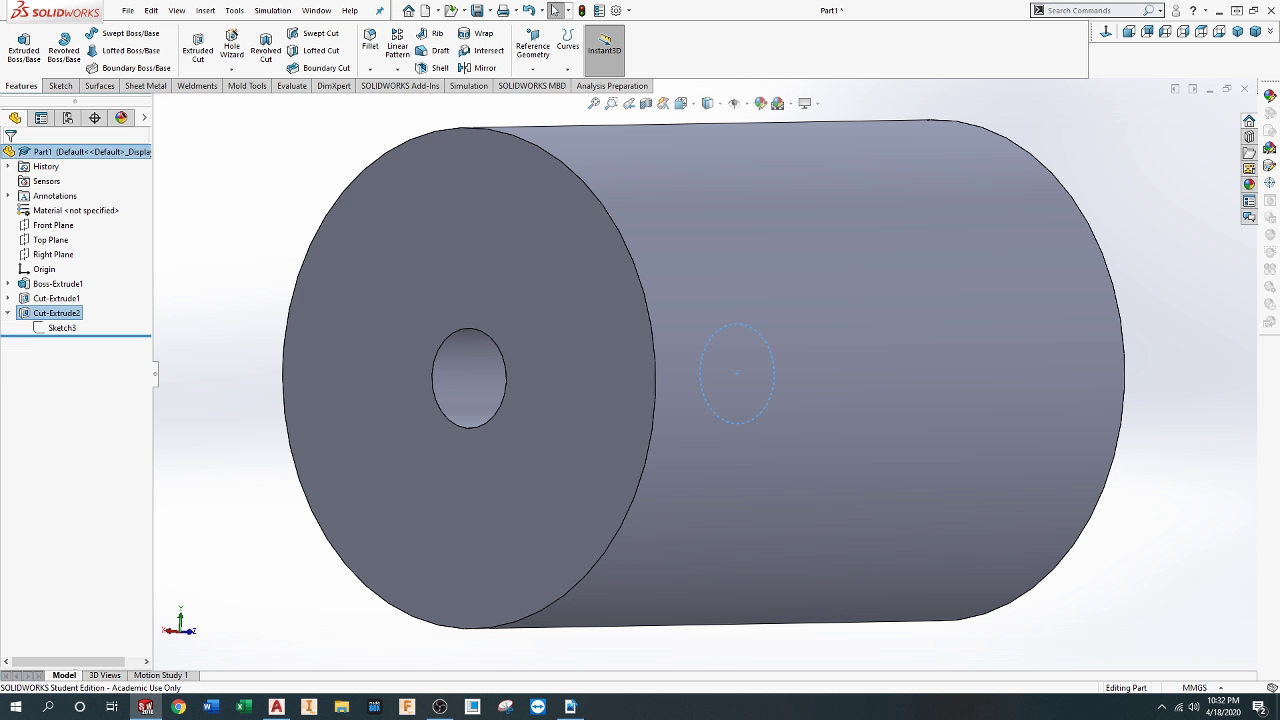
left_click(56, 284)
left_click(87, 249)
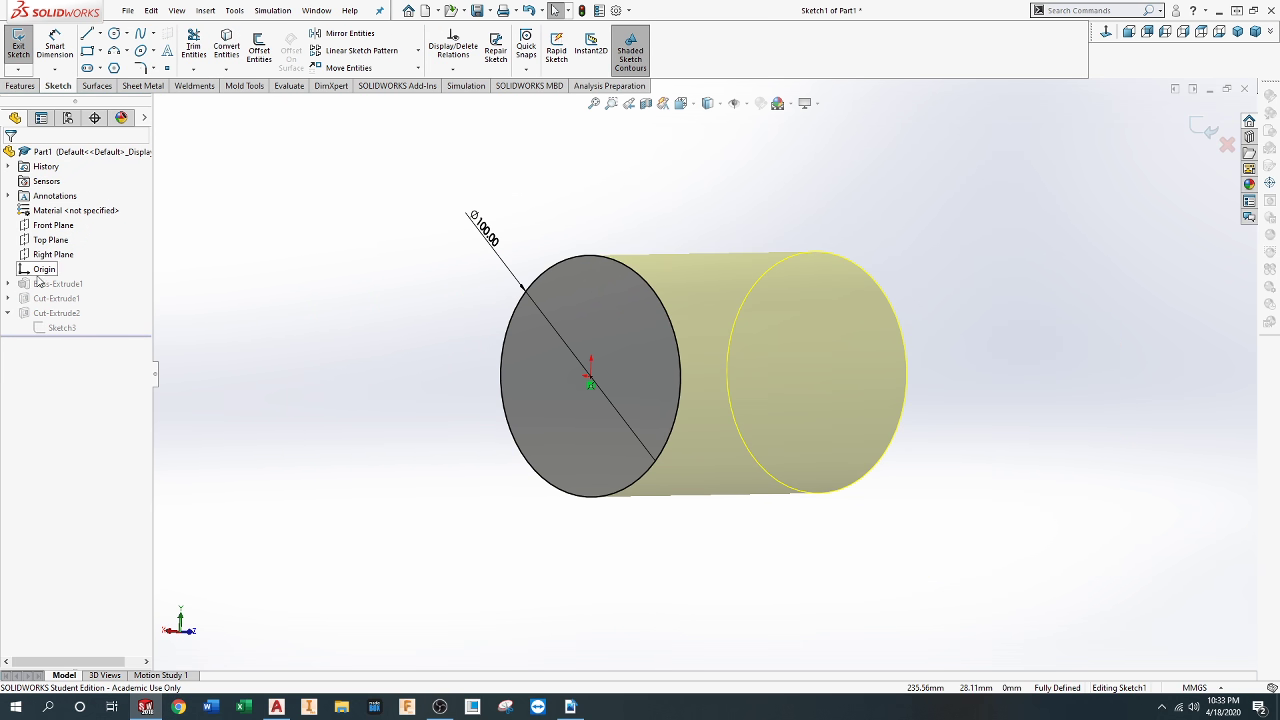
left_click(1227, 144)
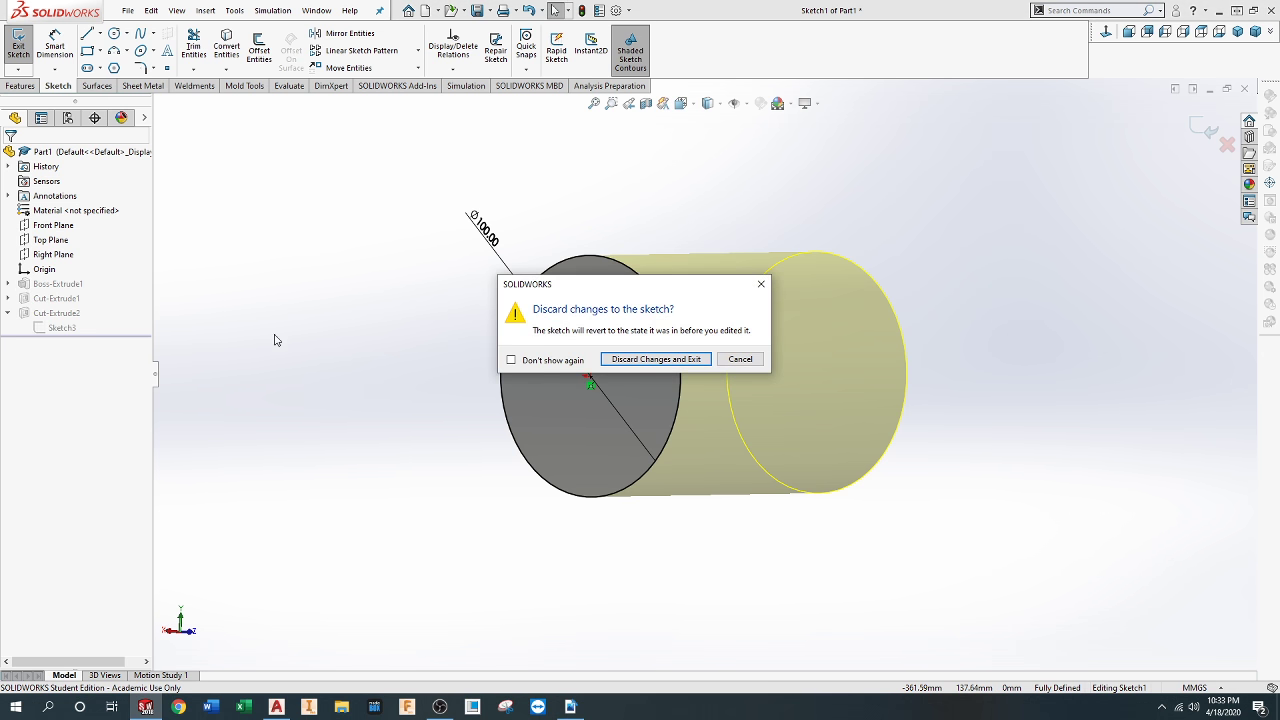
left_click(617, 365)
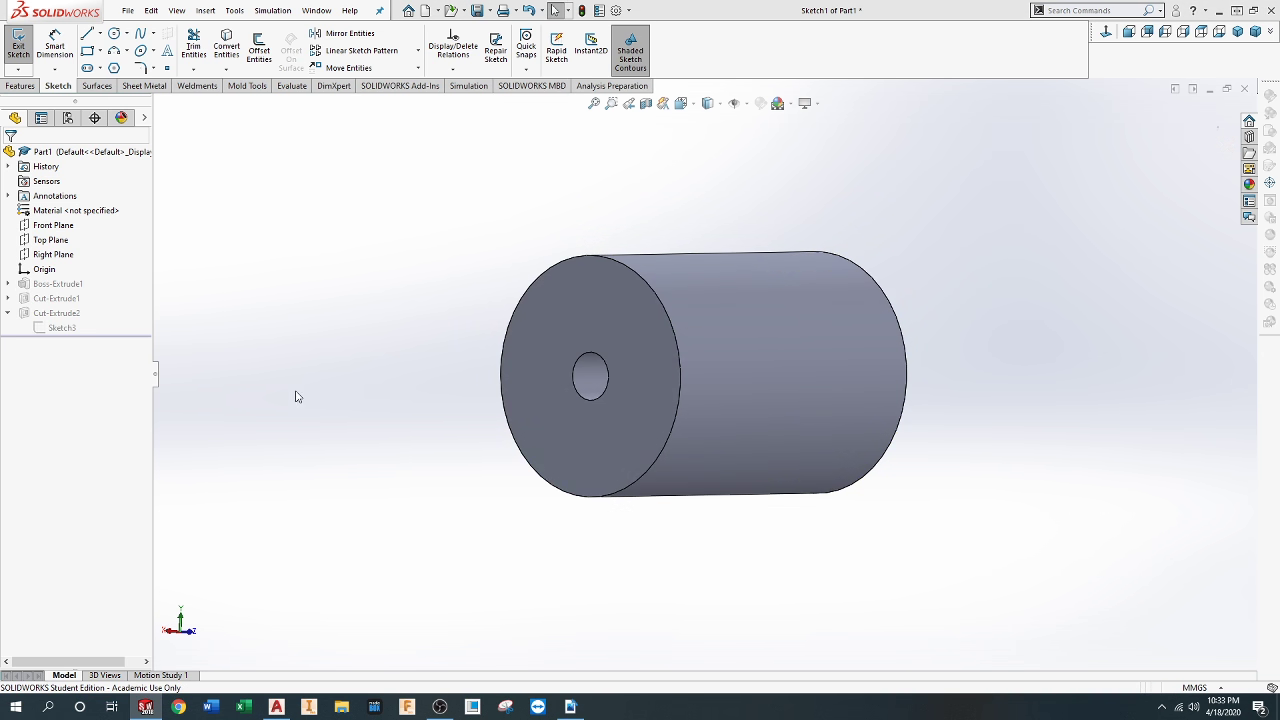
left_click(9, 284)
left_click(60, 298)
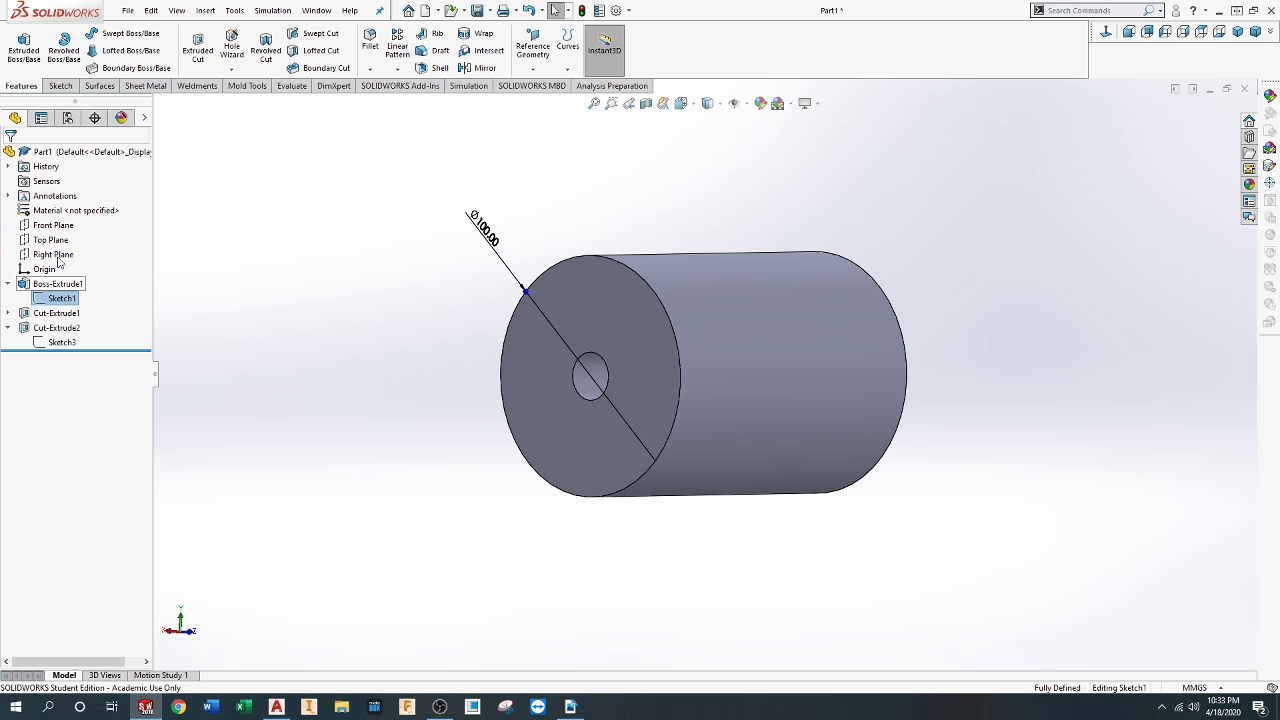
left_click(58, 262)
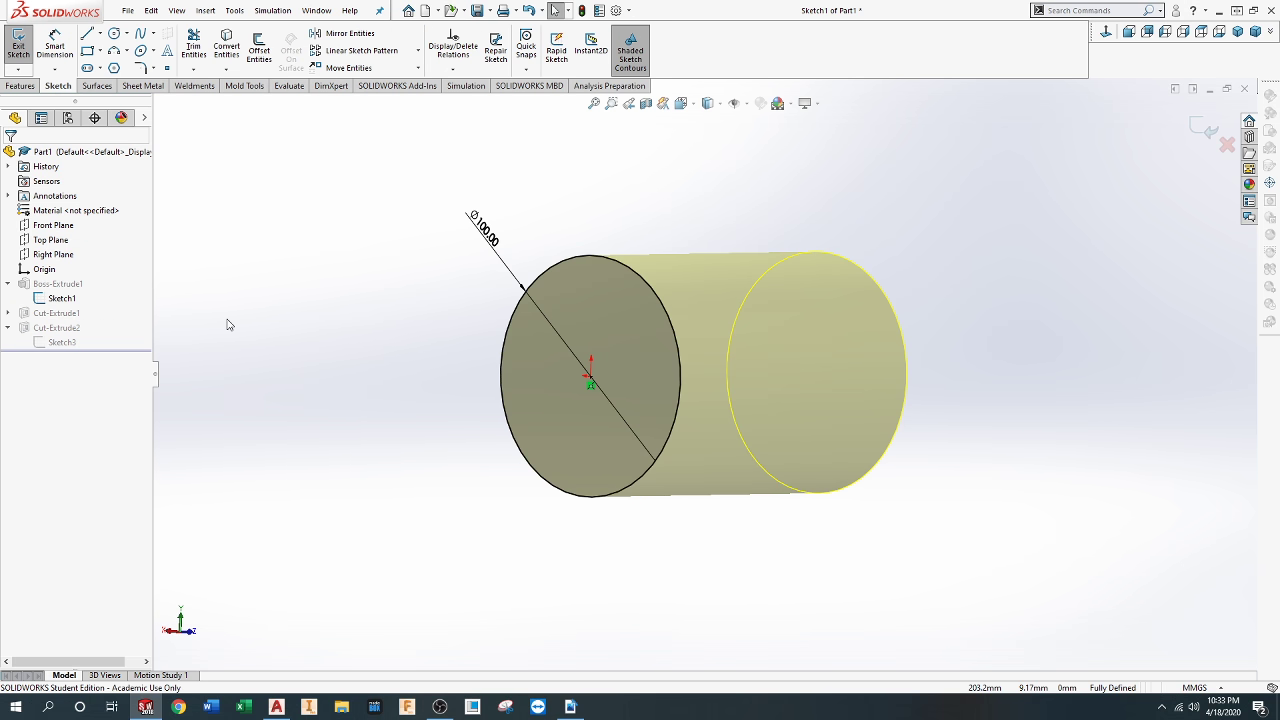
left_click(1227, 146)
left_click(600, 358)
left_click(61, 285)
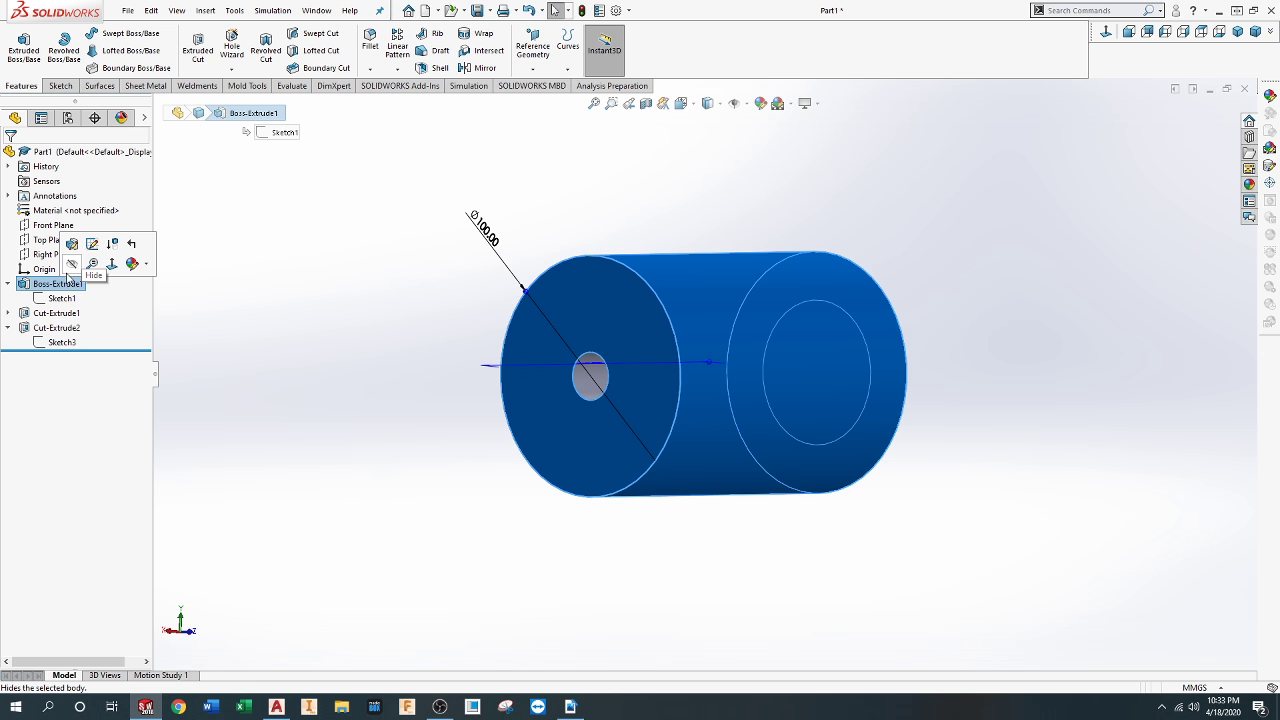
left_click(71, 243)
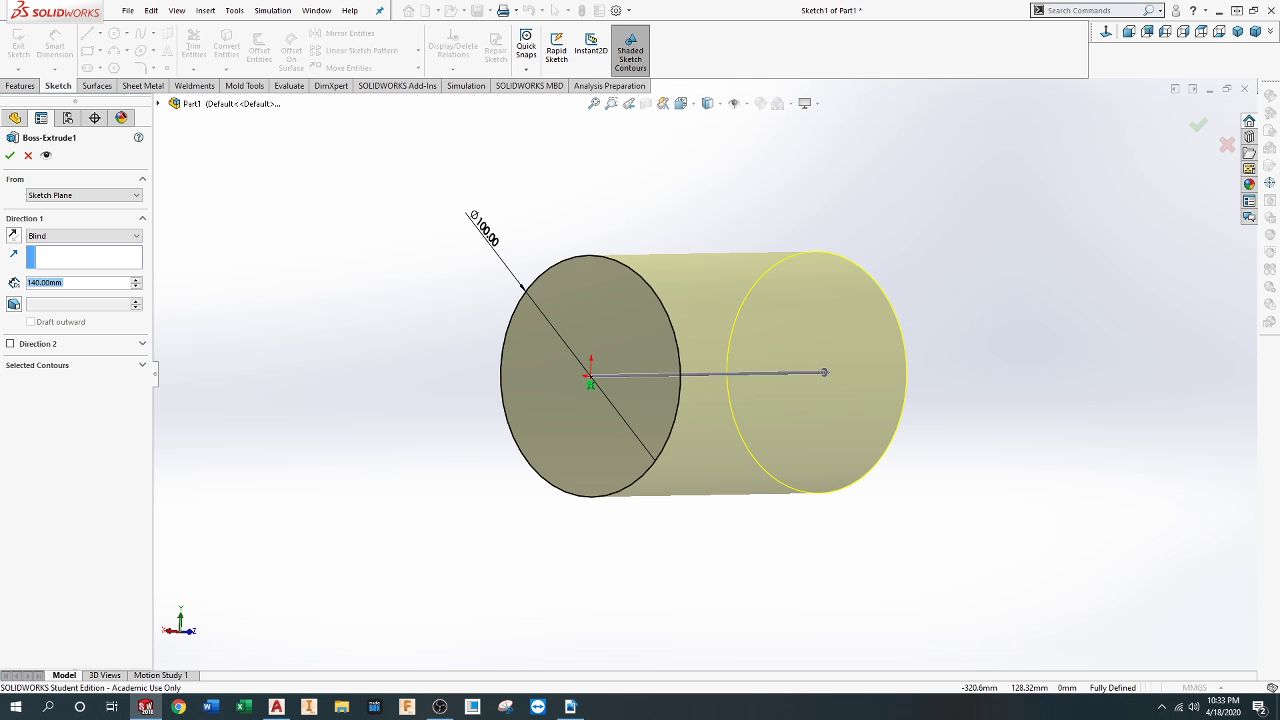
left_click(1222, 144)
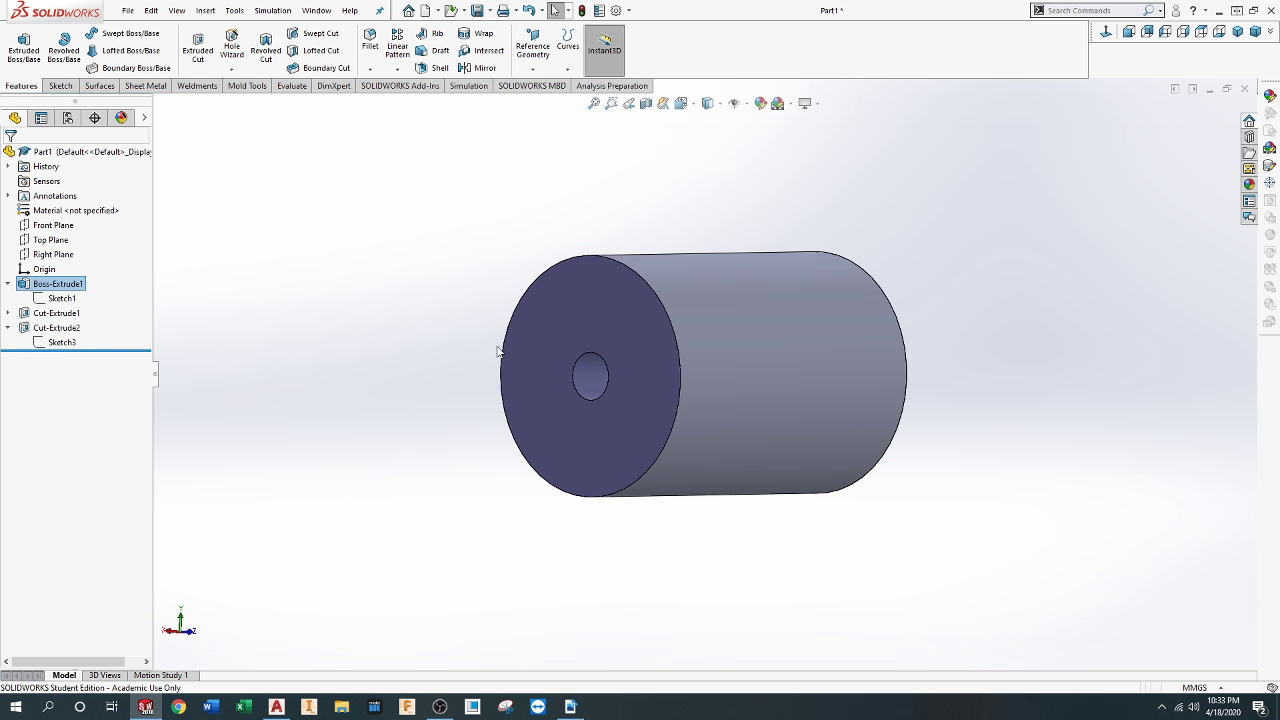
Open the counterbore's sketch for editing, then exit discarding any changes
left_click(8, 313)
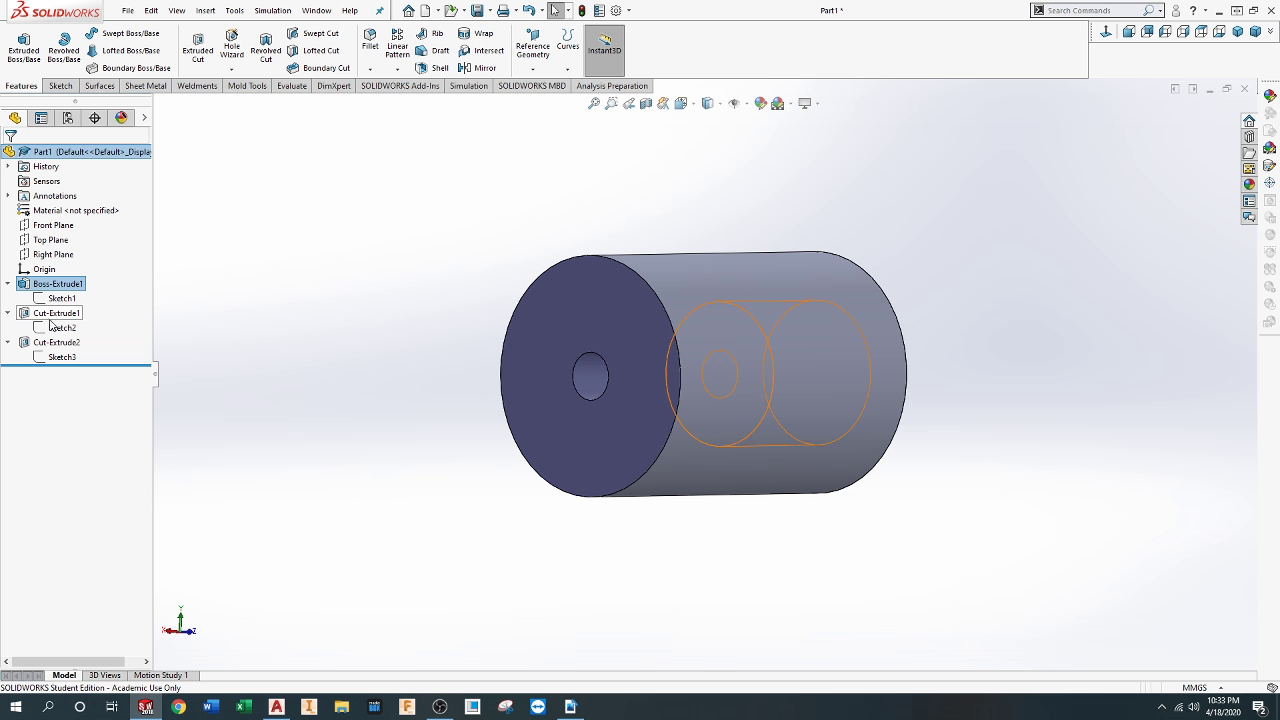
left_click(58, 328)
left_click(70, 290)
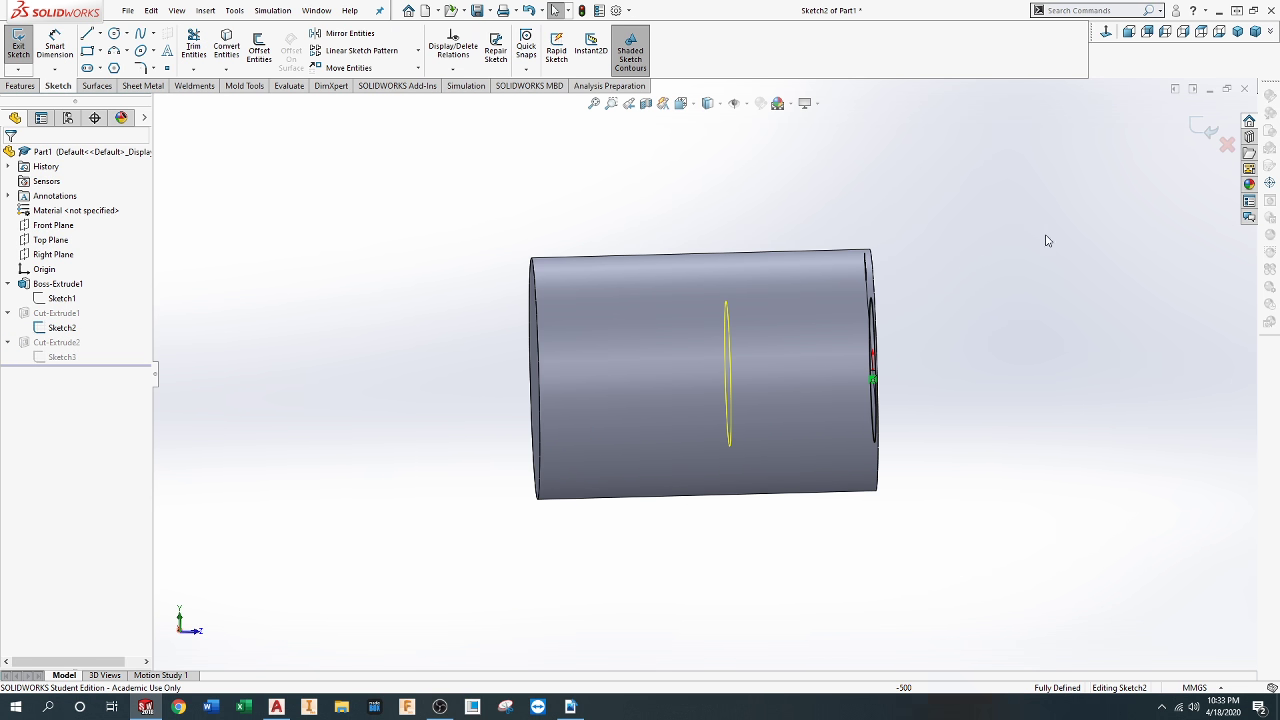
left_click(1226, 145)
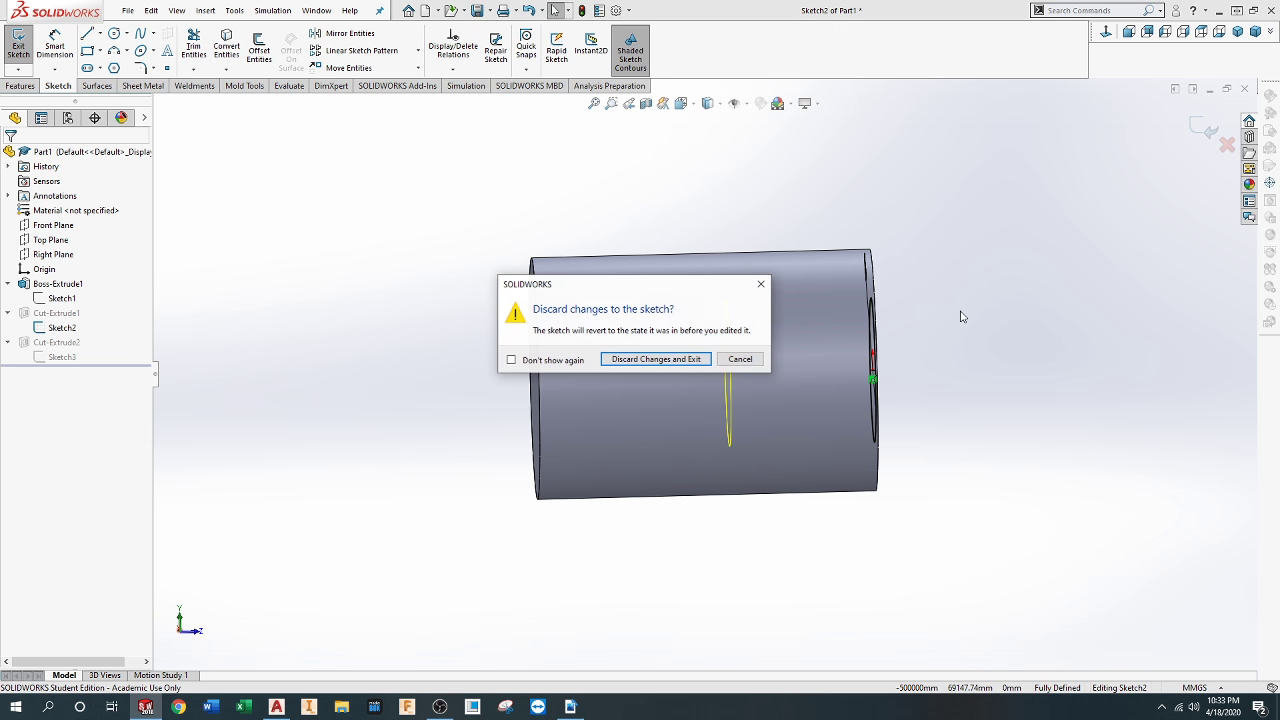
left_click(660, 360)
Edit Cut-Extrude1 to change the counterbore depth to 40 mm
left_click(56, 313)
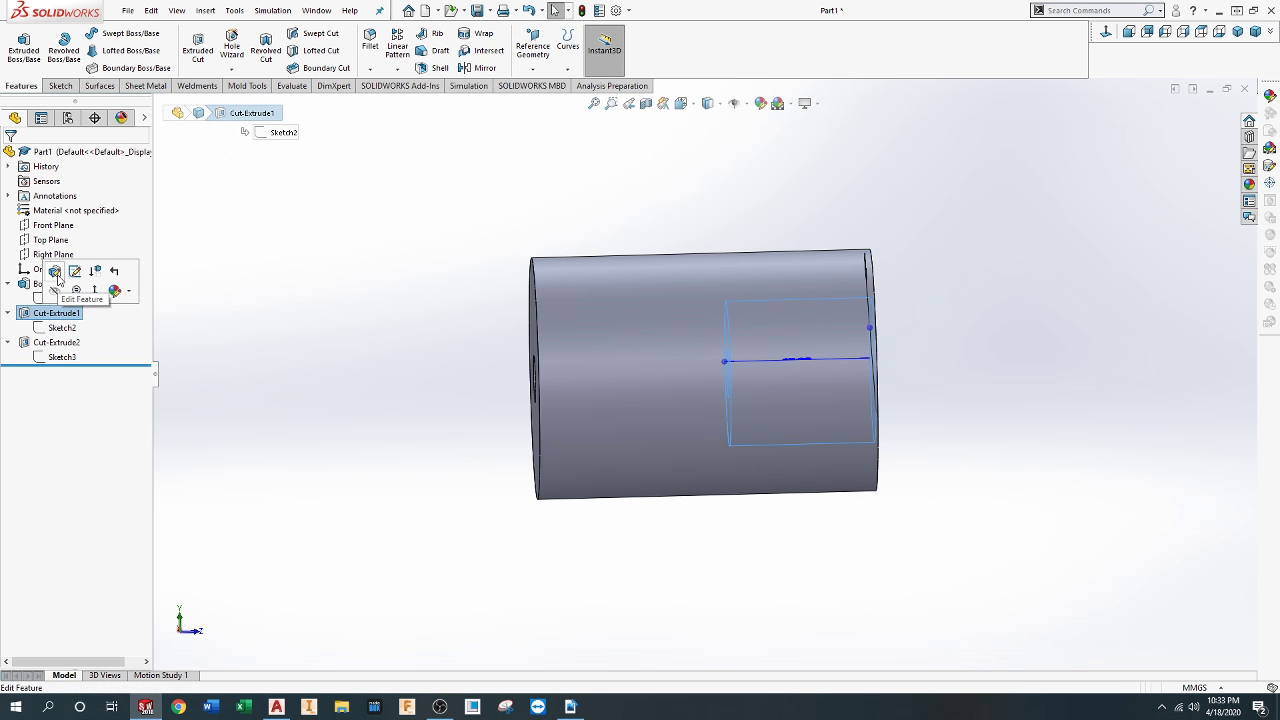
left_click(48, 277)
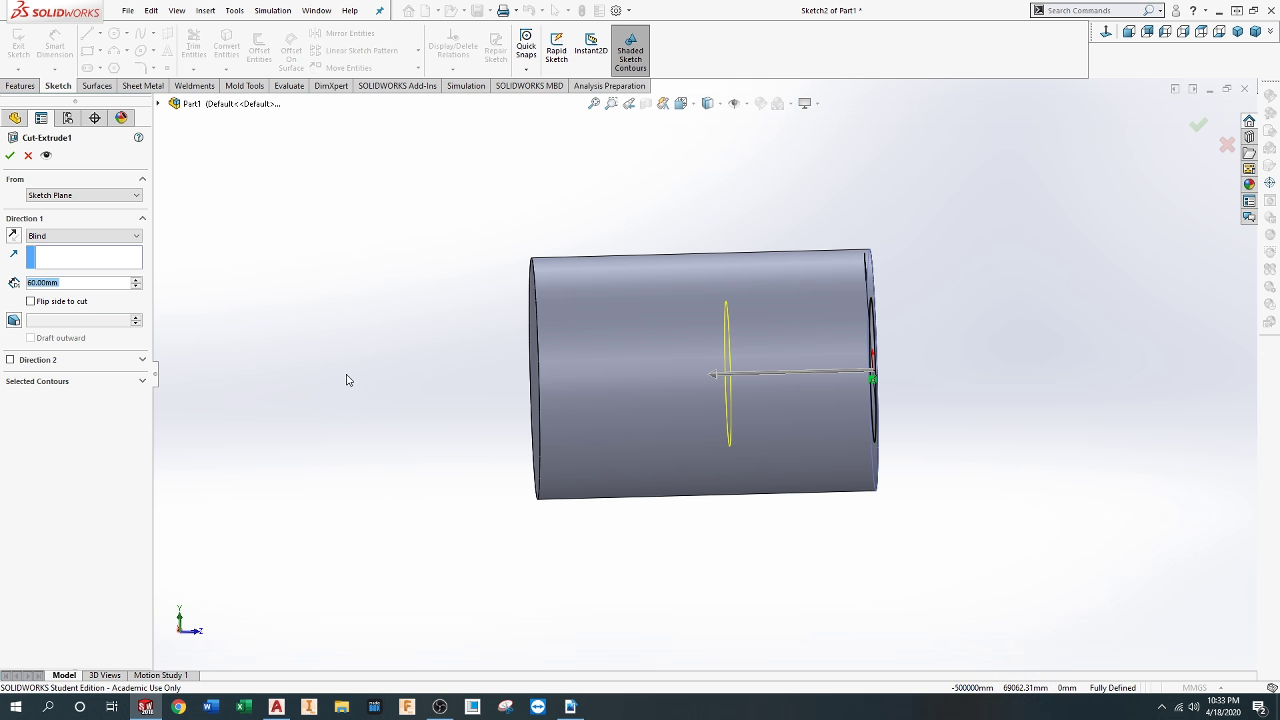
type("40")
key("Return")
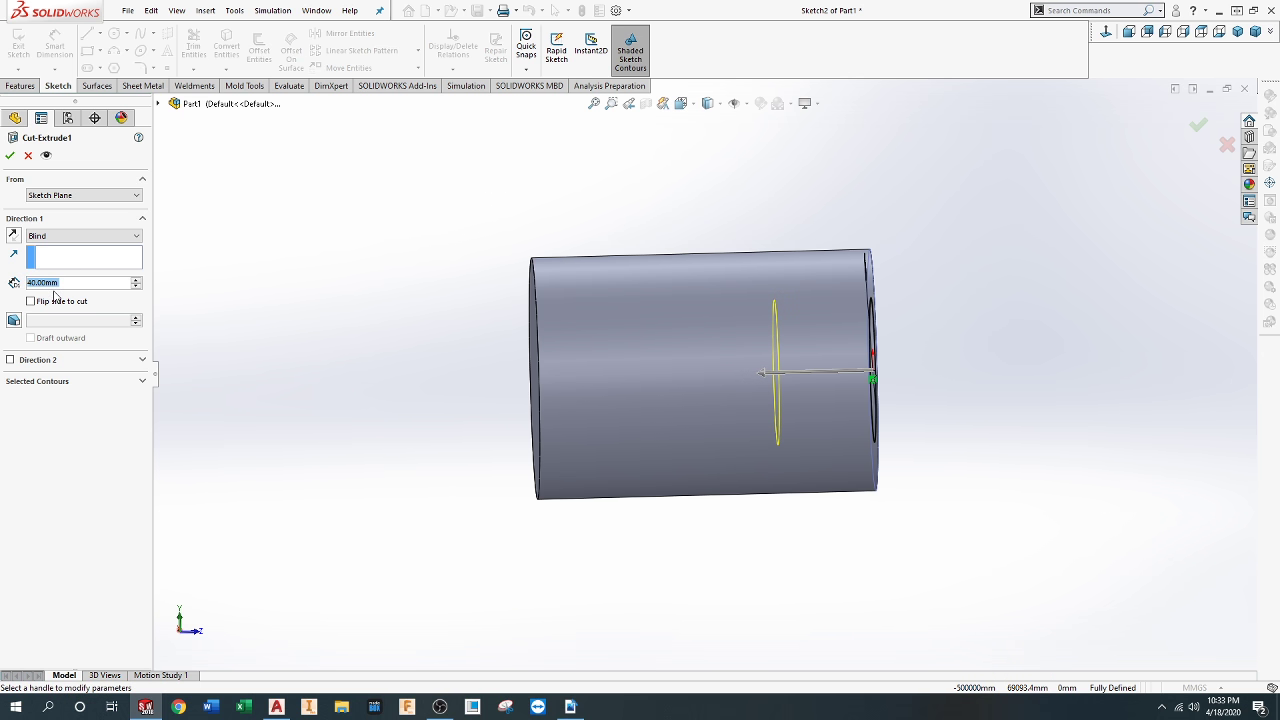
left_click(10, 156)
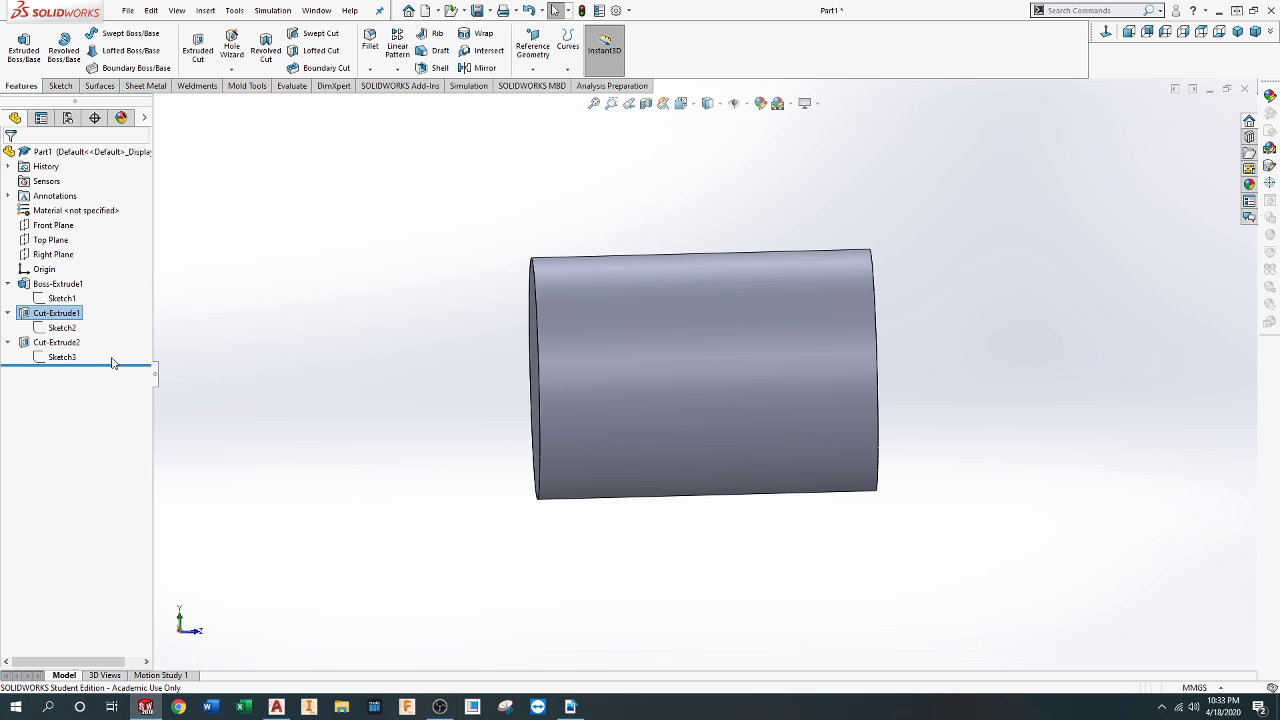
mouse_move(273, 390)
middle_mouse_down()
mouse_move(366, 374)
mouse_move(449, 389)
mouse_move(293, 382)
mouse_move(199, 403)
middle_mouse_up()
mouse_move(288, 417)
middle_mouse_down()
mouse_move(287, 379)
mouse_move(286, 409)
mouse_move(234, 409)
mouse_move(263, 414)
middle_mouse_up()
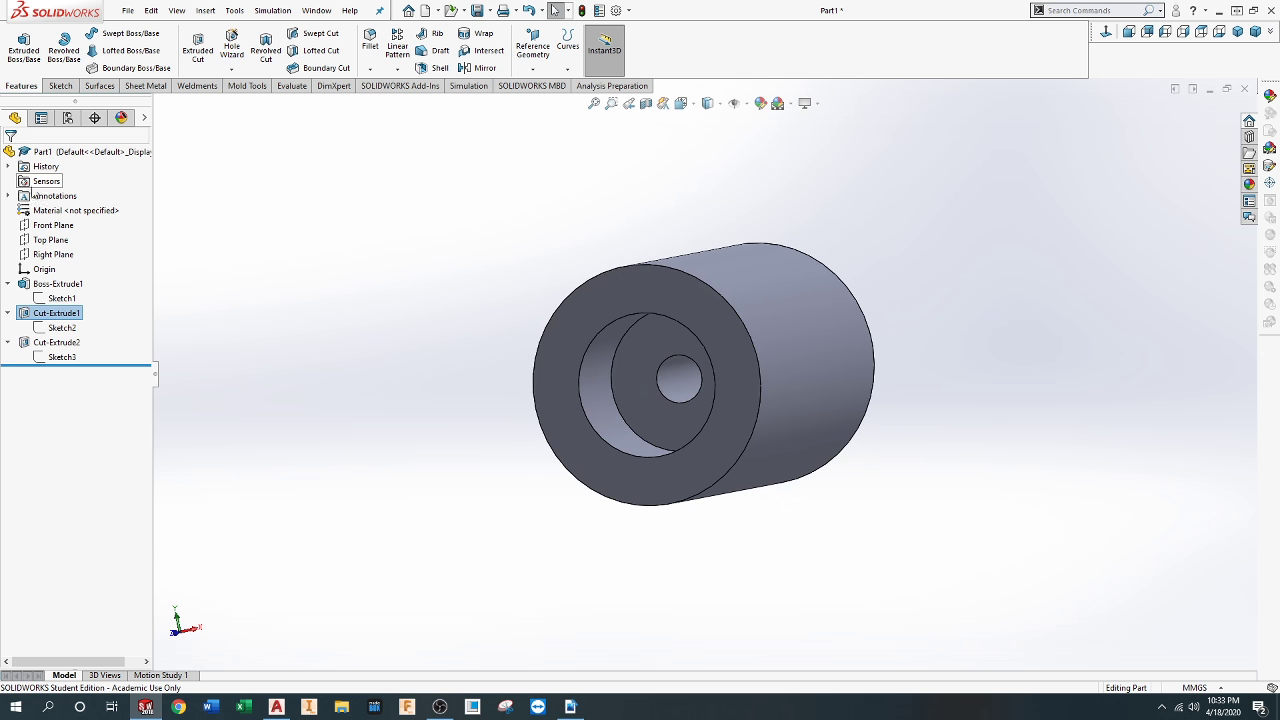
left_click(8, 284)
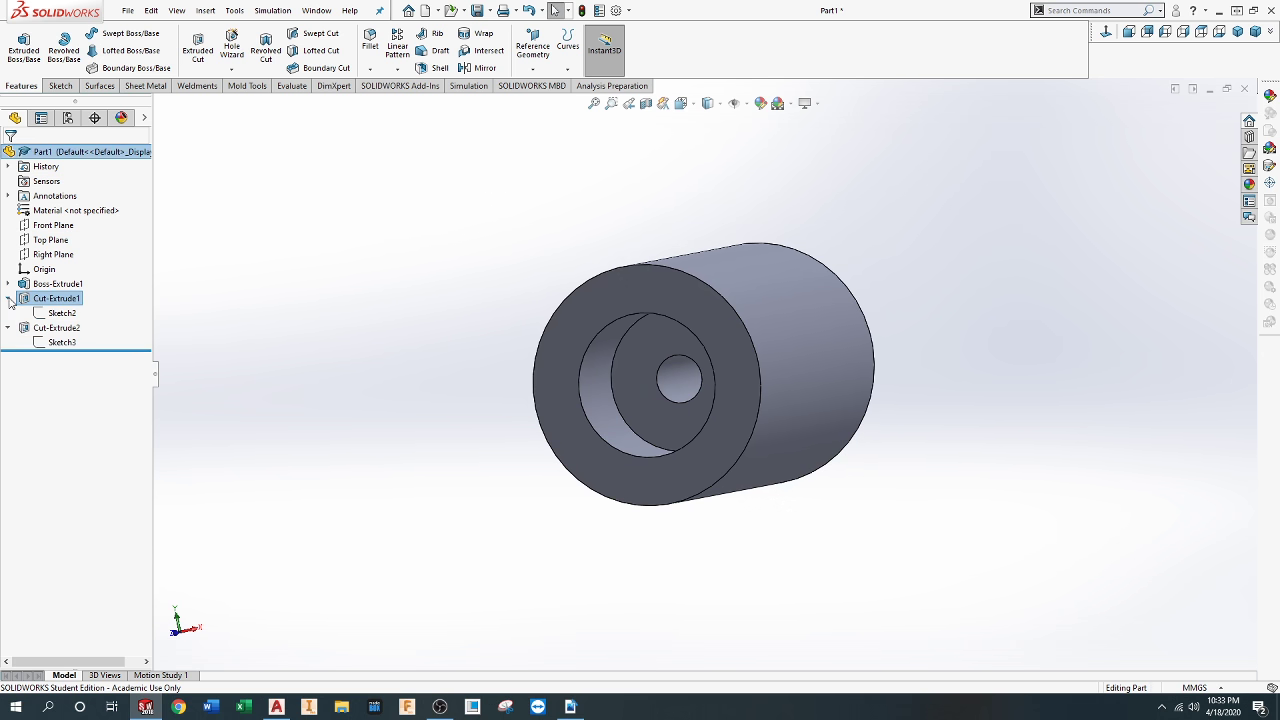
left_click(8, 298)
left_click(8, 313)
middle_click_drag(512, 300, 430, 300)
Apply Plain Carbon Steel from the Steel materials library to the cylinder via Edit Material
left_click(68, 211)
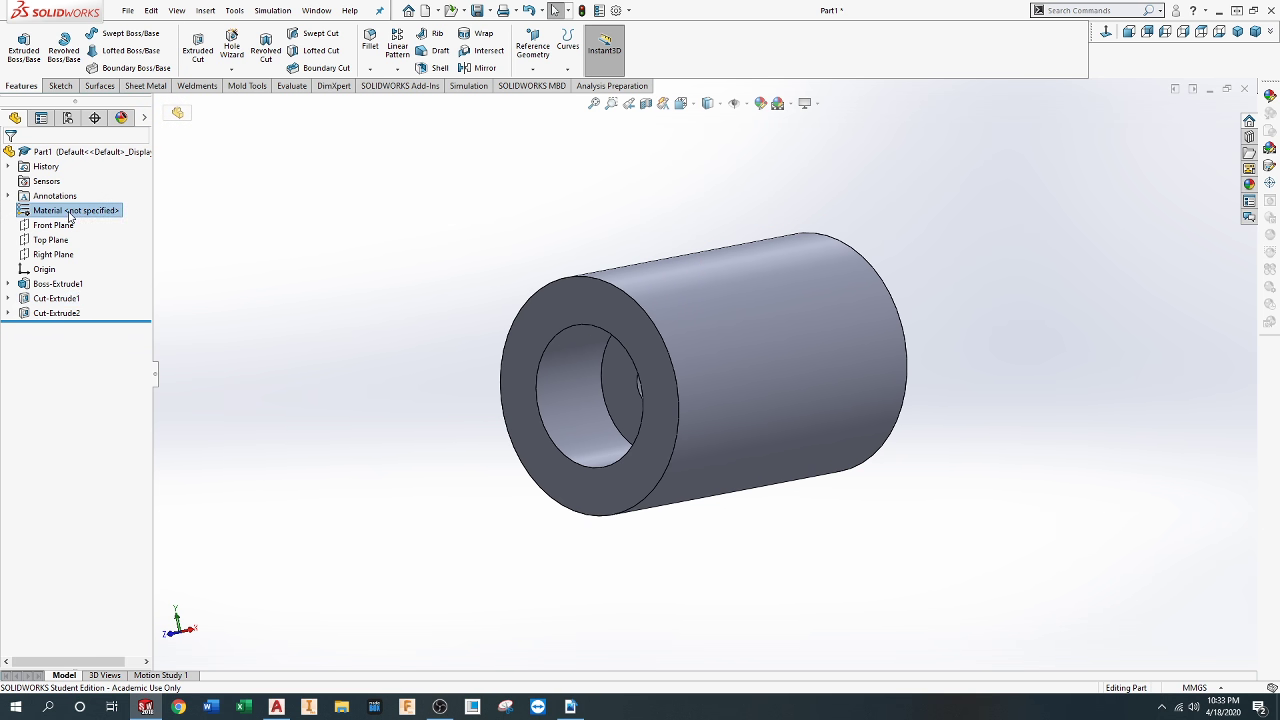
right_click(69, 212)
left_click(112, 221)
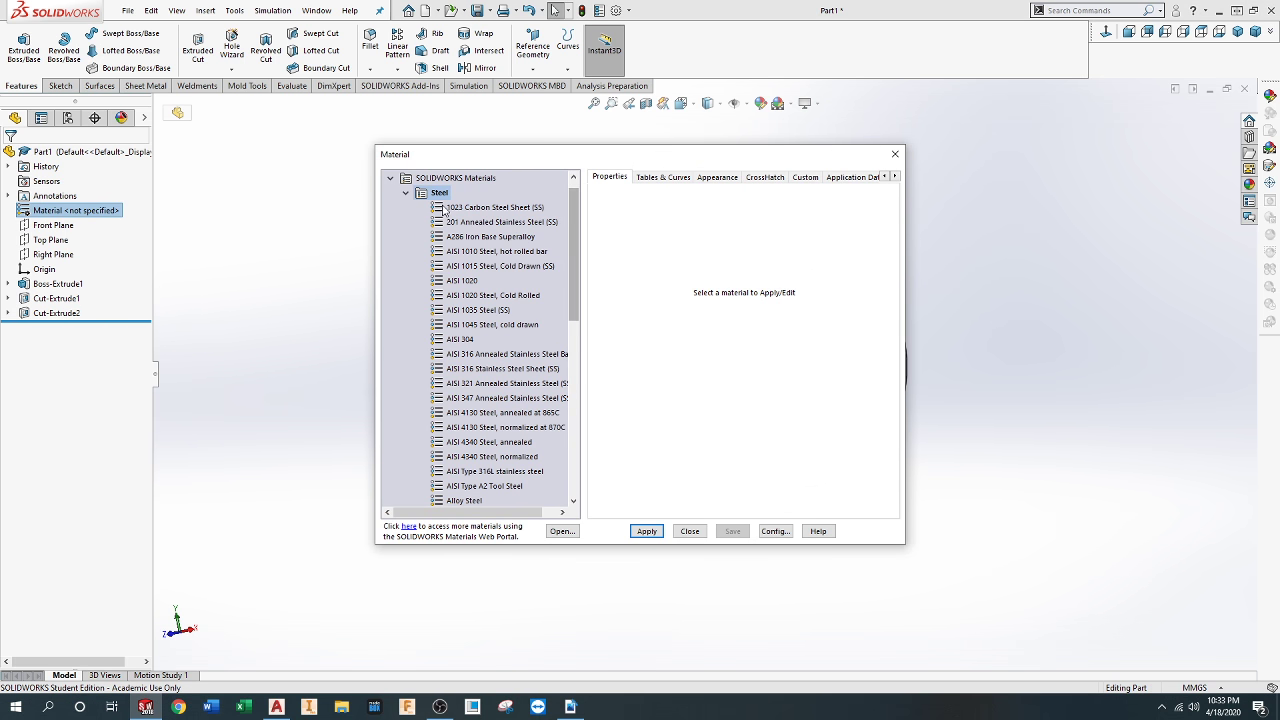
left_click_drag(575, 318, 575, 385)
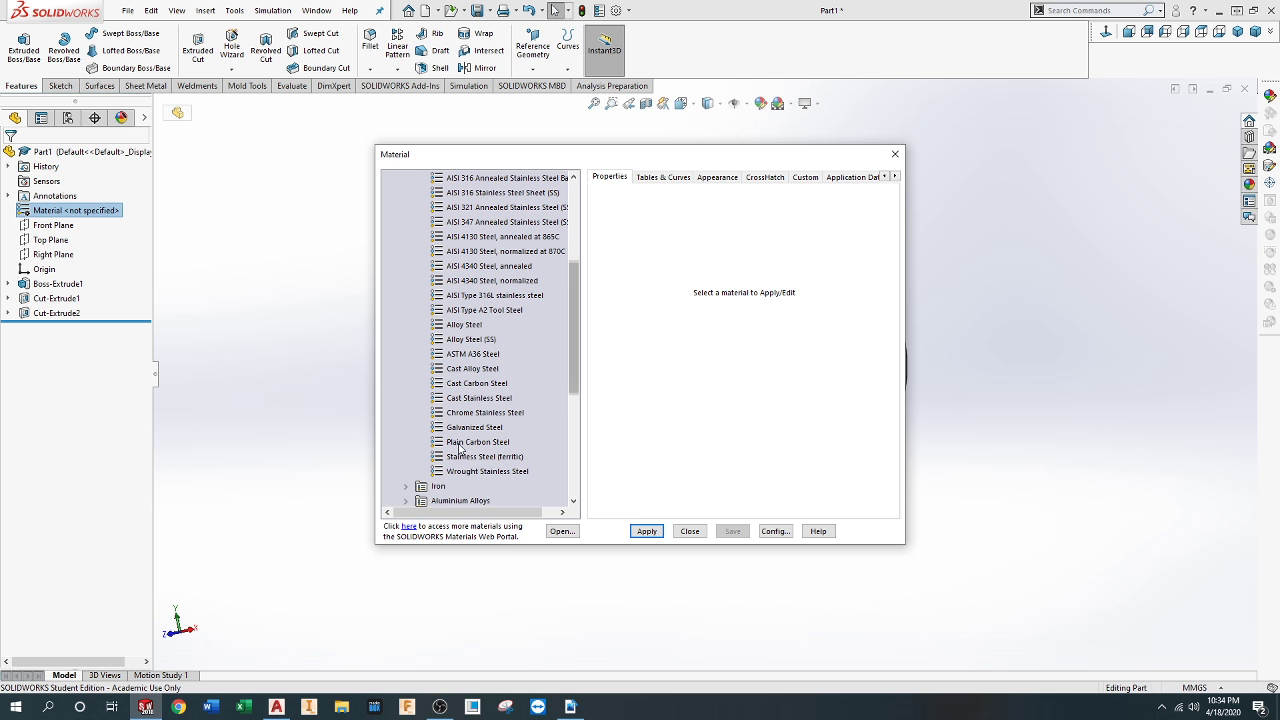
left_click(476, 442)
left_click(647, 534)
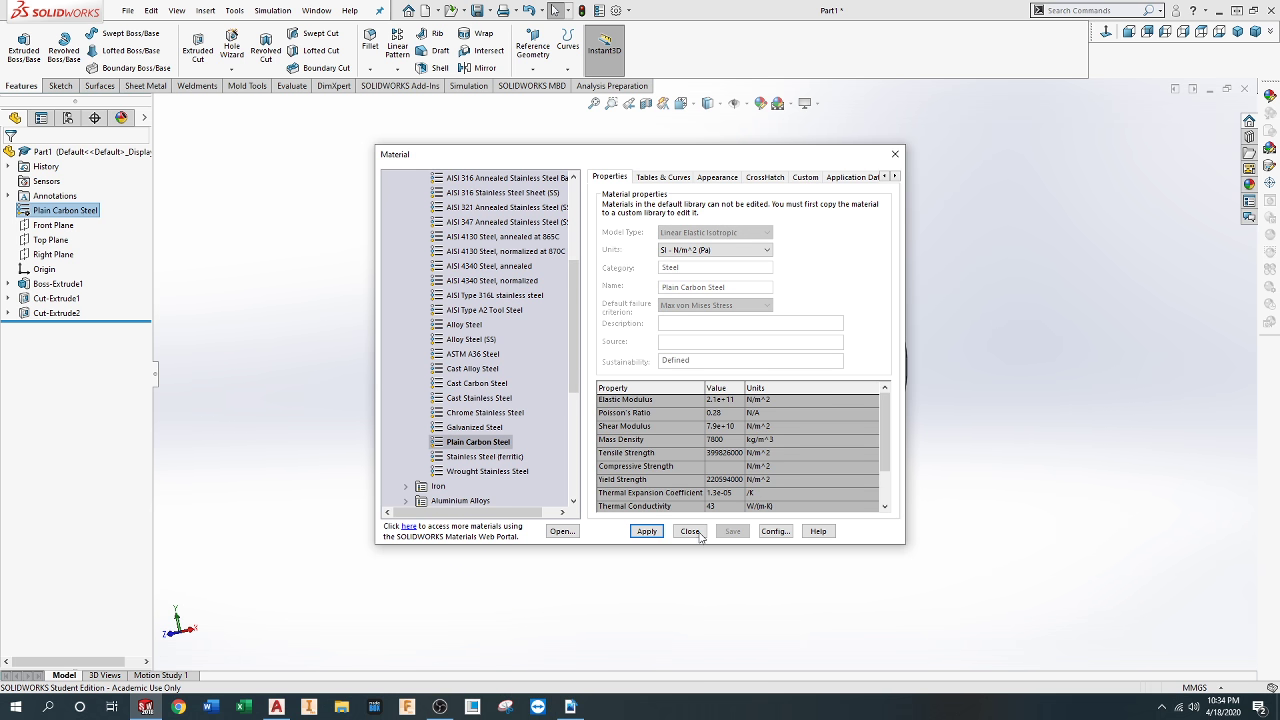
left_click(690, 531)
mouse_move(773, 575)
middle_mouse_down()
mouse_move(808, 586)
mouse_move(734, 531)
mouse_move(814, 557)
middle_mouse_up()
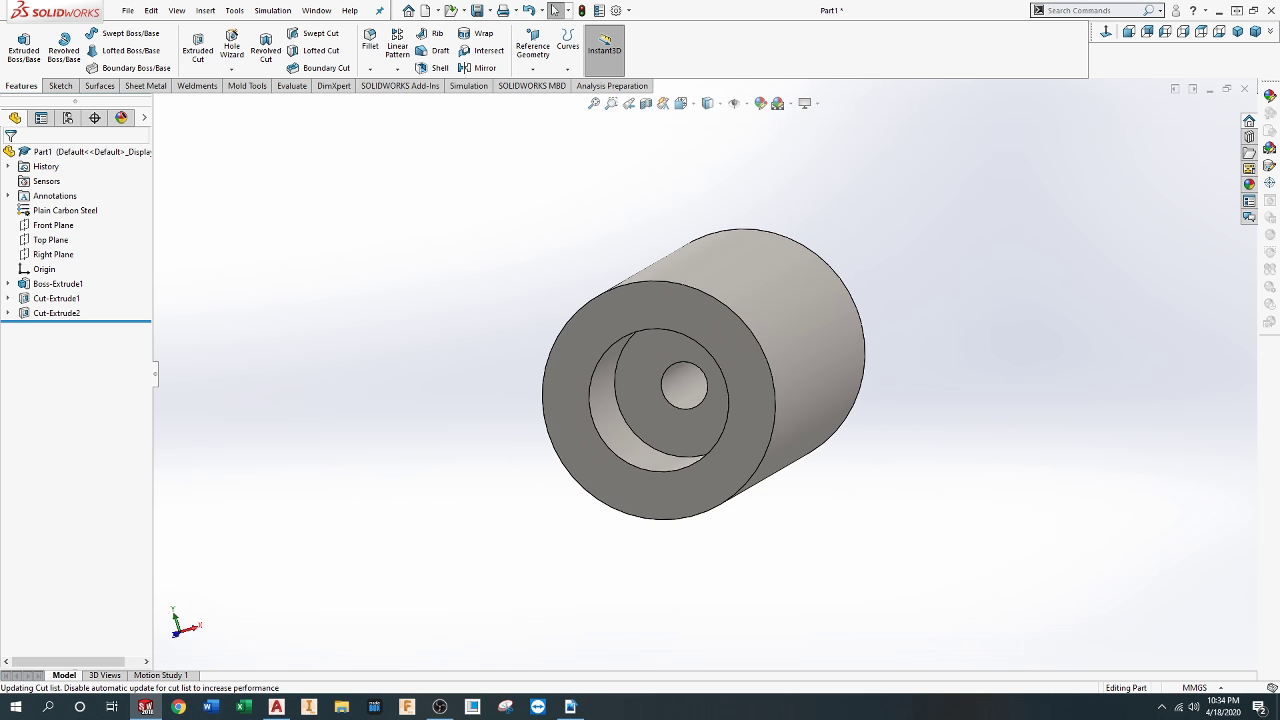